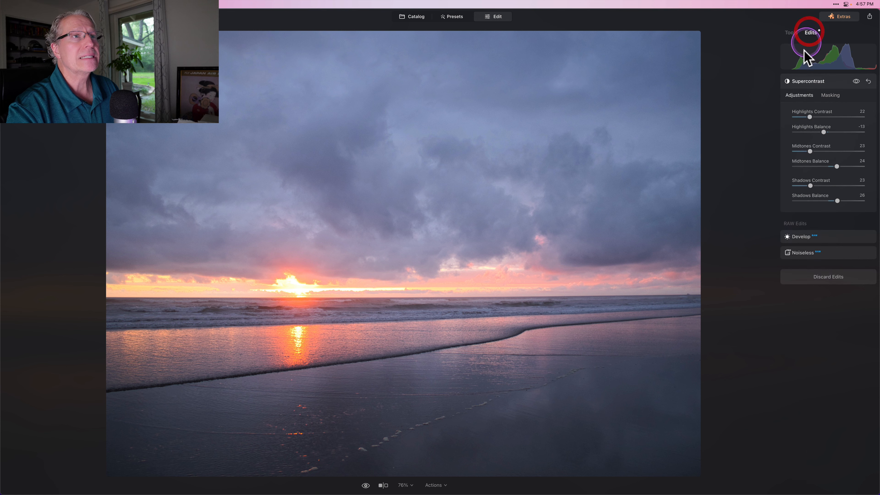
Step: Collapse the Supercontrast edit, bring up the list of editing tools and compare the photo with its original version
click(813, 80)
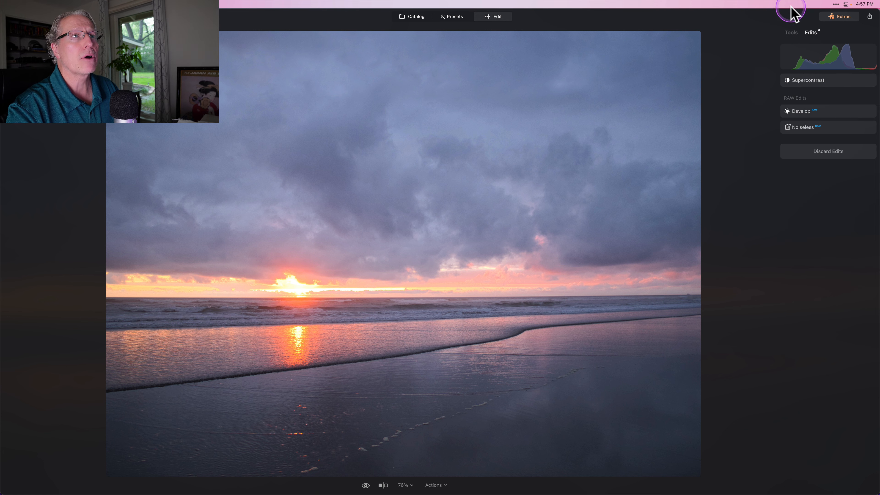
click(790, 32)
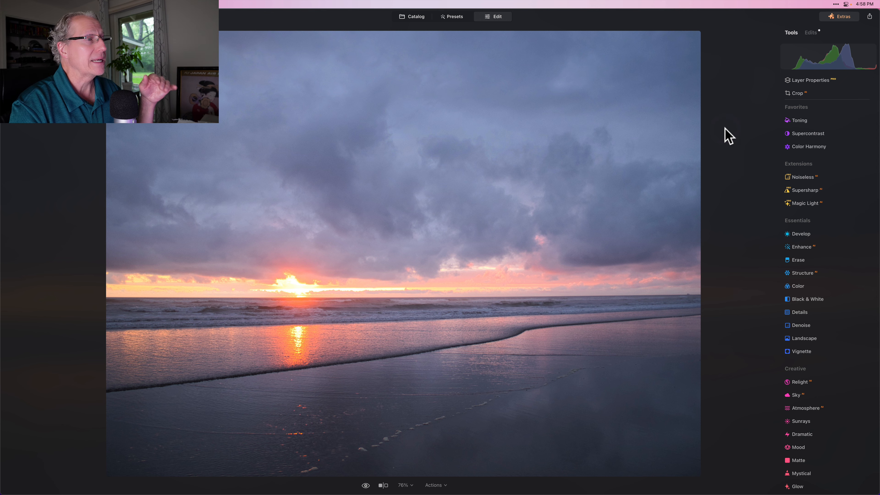
key(backslash)
key(backslash)
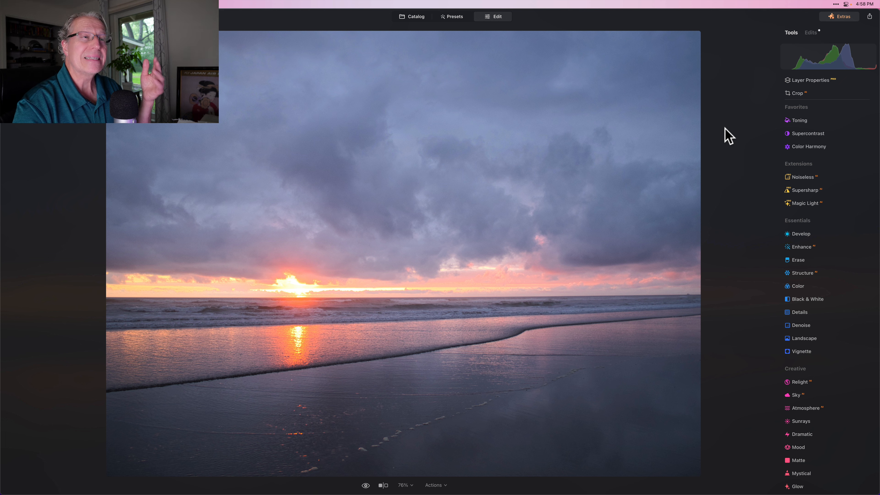
Step: Draw a Develop radial gradient mask over the wet sand in the photo's lower-right area and invert it to affect the inside
click(798, 248)
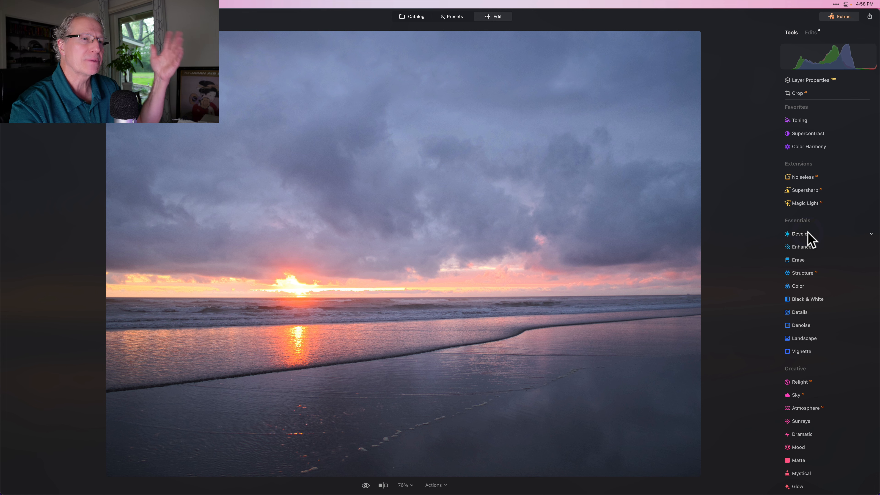
click(807, 234)
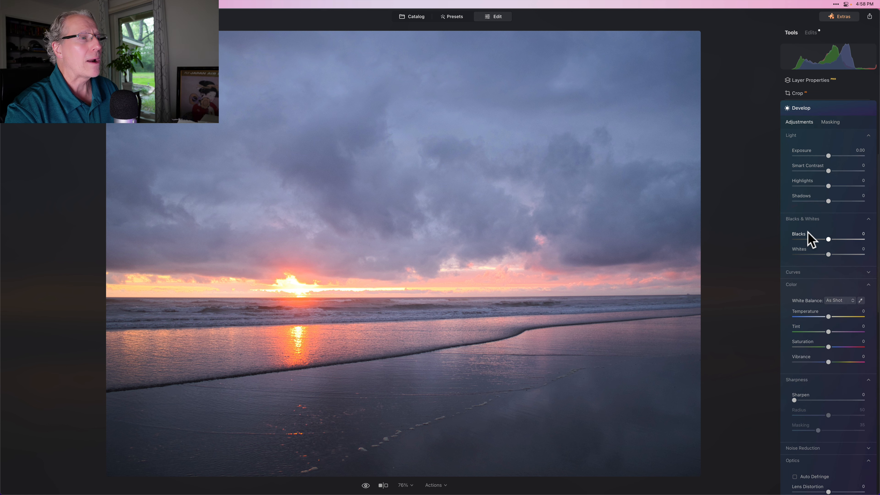
click(832, 122)
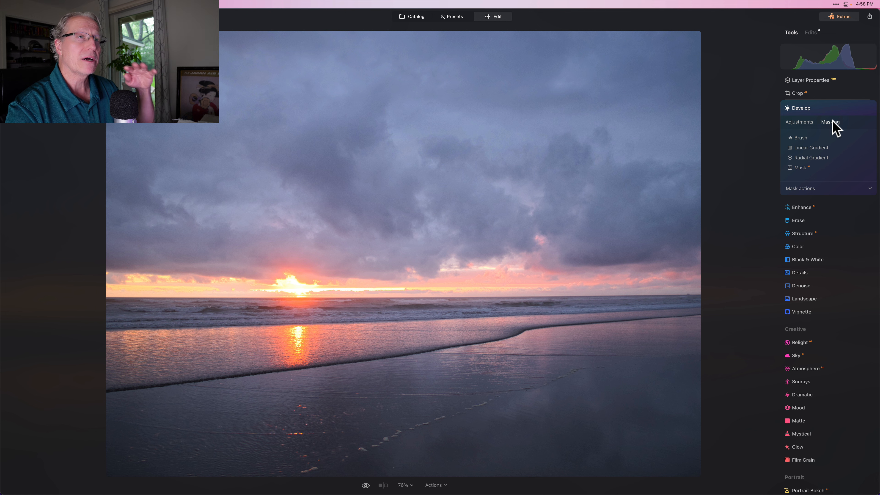
click(810, 147)
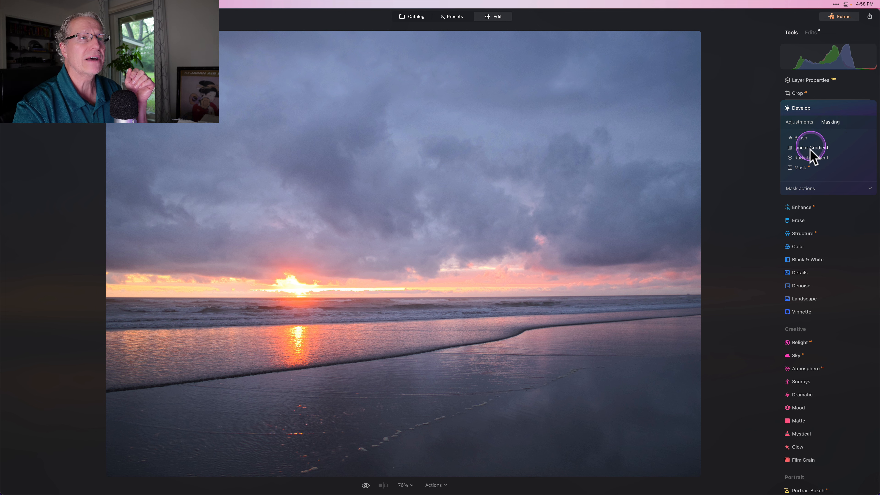
click(812, 158)
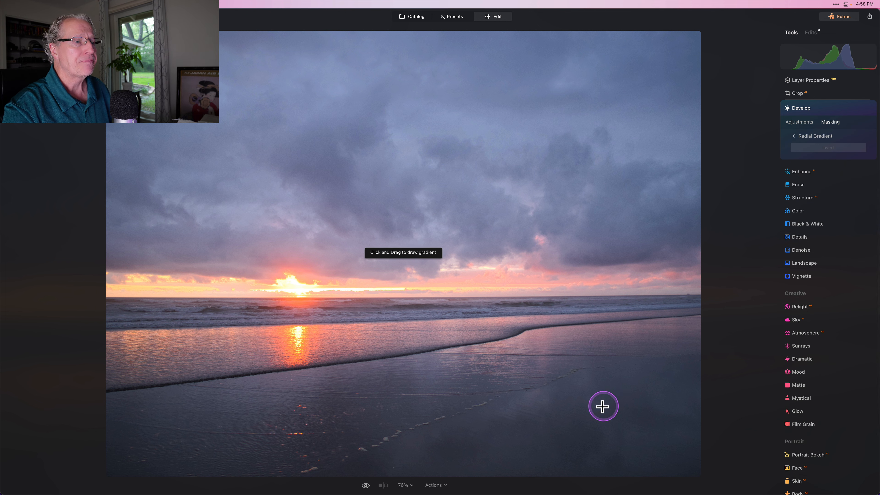
drag(595, 406, 626, 414)
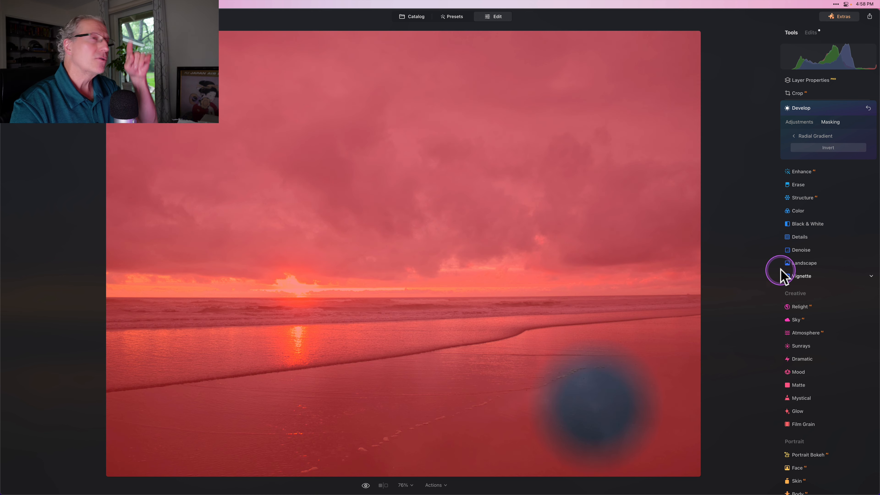
click(827, 148)
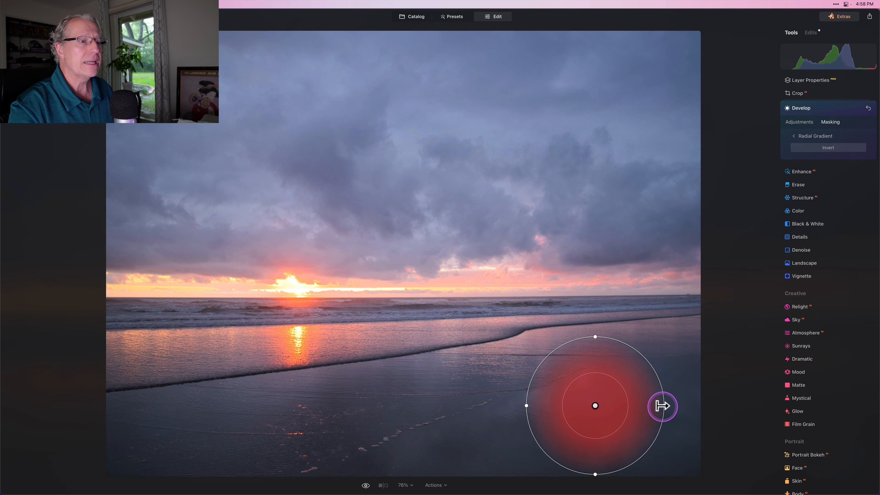
Step: Stretch, enlarge, rotate and reposition the radial mask into a tilted ellipse covering the dark sand in the photo's lower-right corner
drag(663, 405, 700, 406)
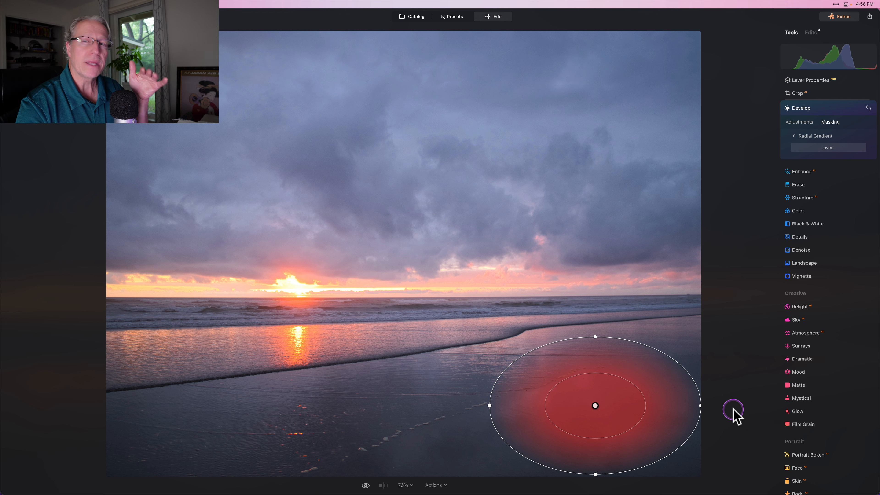
drag(734, 411, 656, 329)
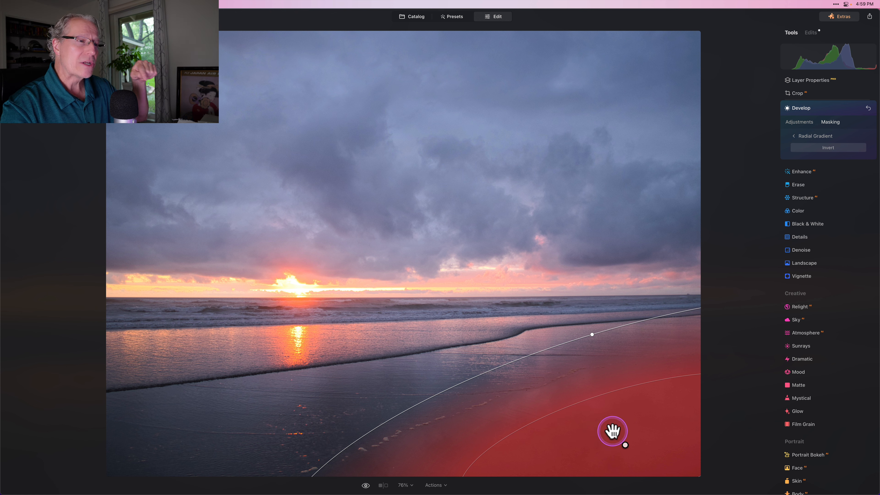
drag(612, 431, 519, 273)
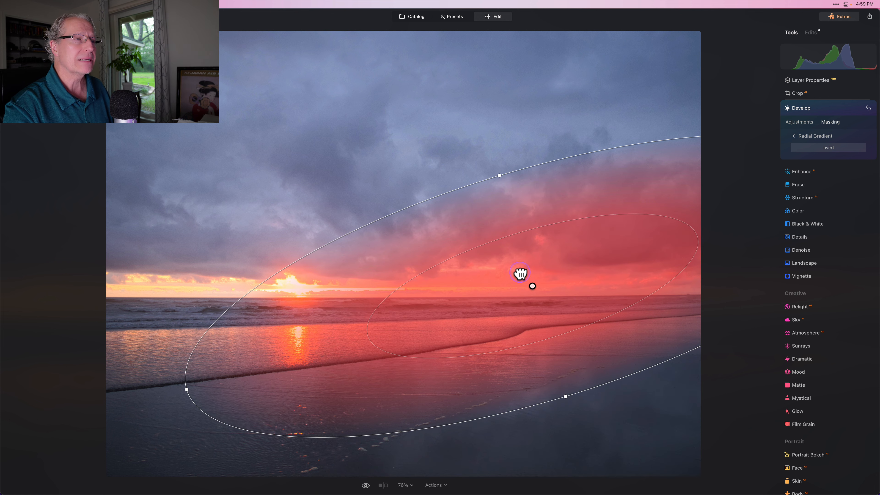
drag(551, 317, 644, 456)
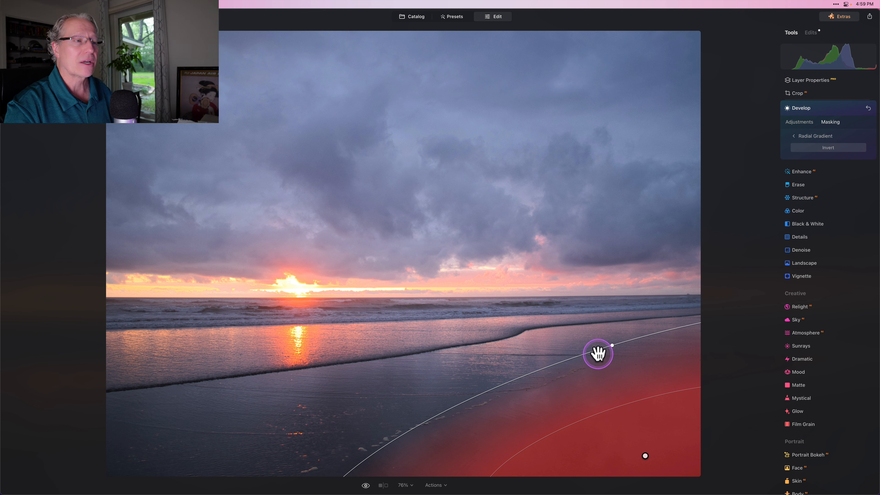
drag(594, 350, 614, 347)
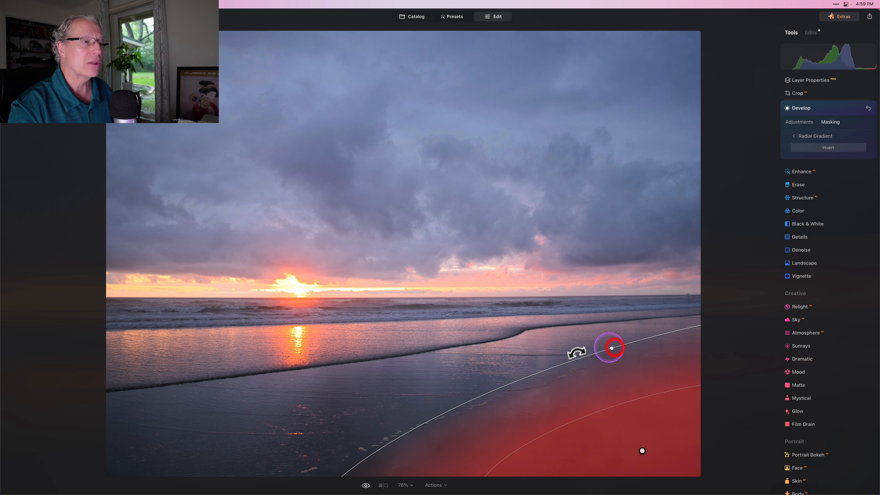
mouse_move(538, 373)
mouse_down()
mouse_move(551, 391)
mouse_move(544, 384)
mouse_up()
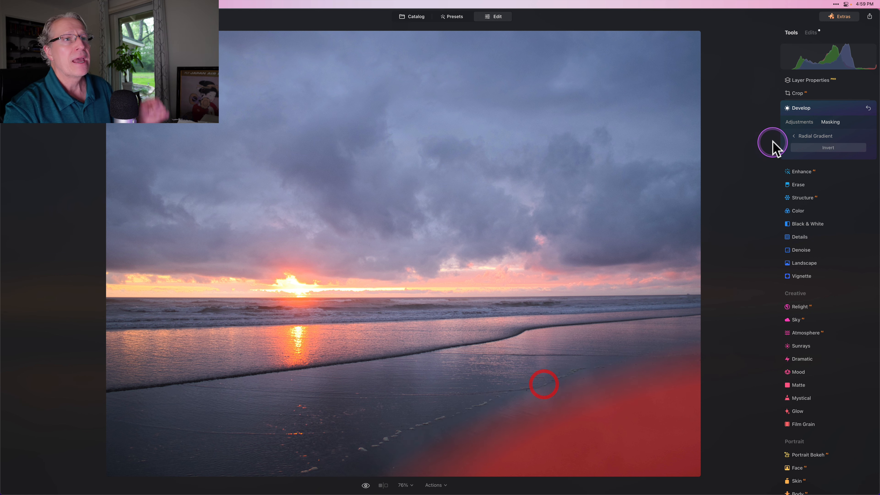
Step: Set the masked sand's Exposure to -0.41 and Smart Contrast to 16, and compare the area before and after
click(799, 123)
drag(828, 155, 827, 156)
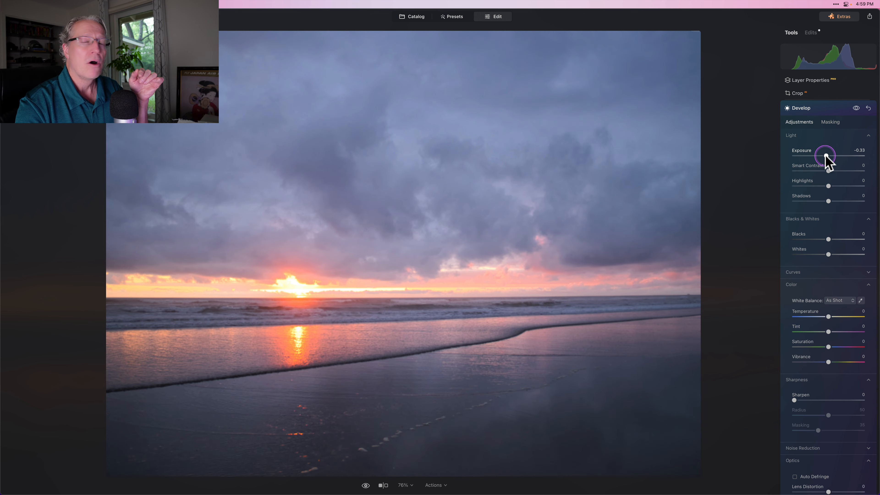
drag(825, 155, 825, 156)
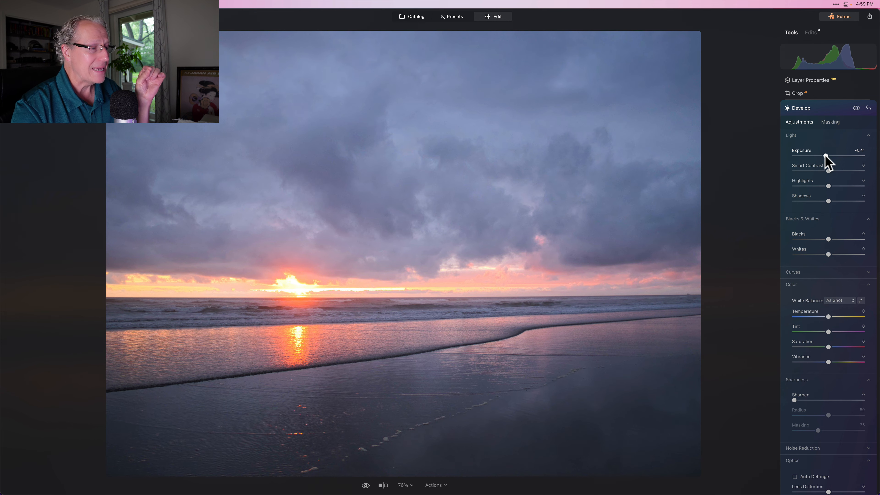
drag(828, 171, 834, 170)
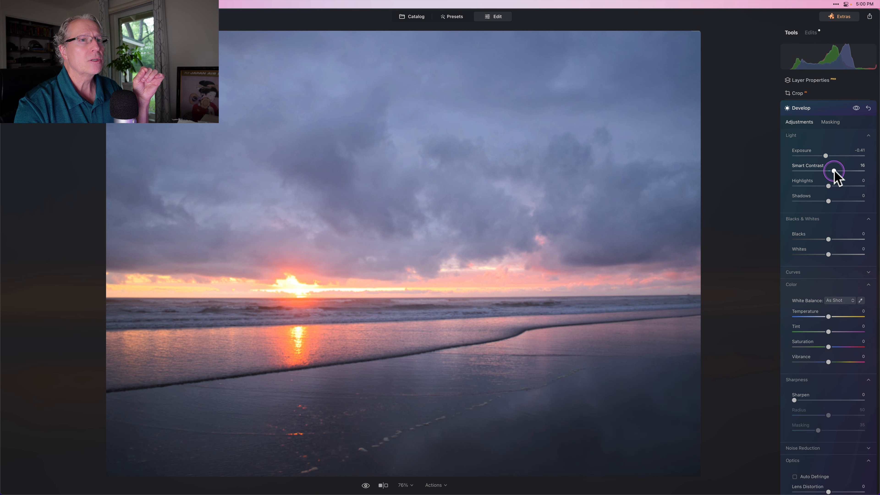
click(856, 108)
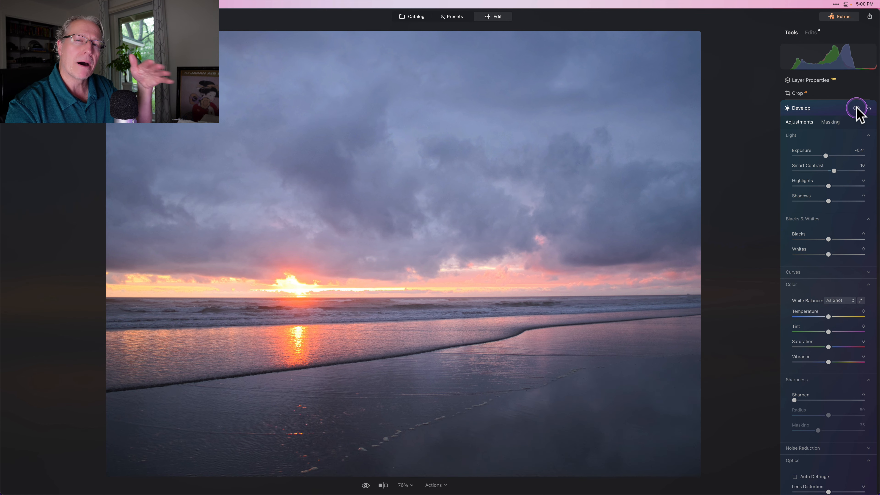
click(856, 108)
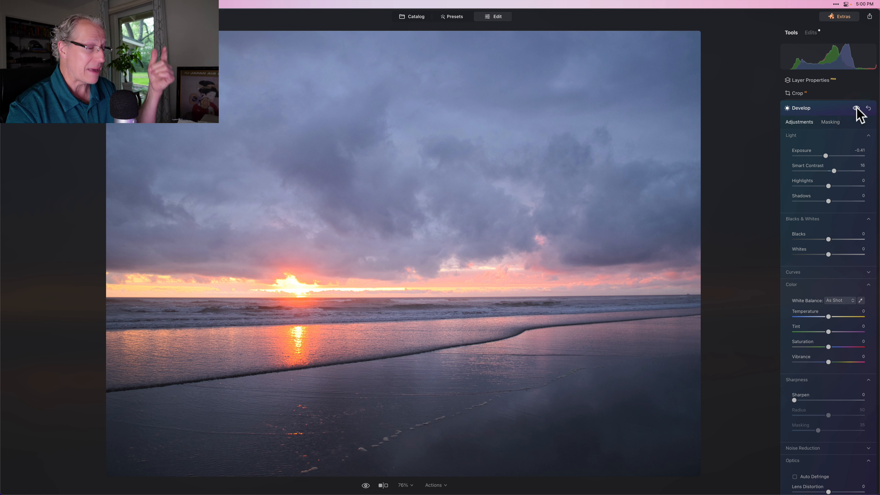
Step: Start a second Develop edit with an inverted radial gradient mask, enlarged into a wide ellipse covering the cloudy sky
click(819, 108)
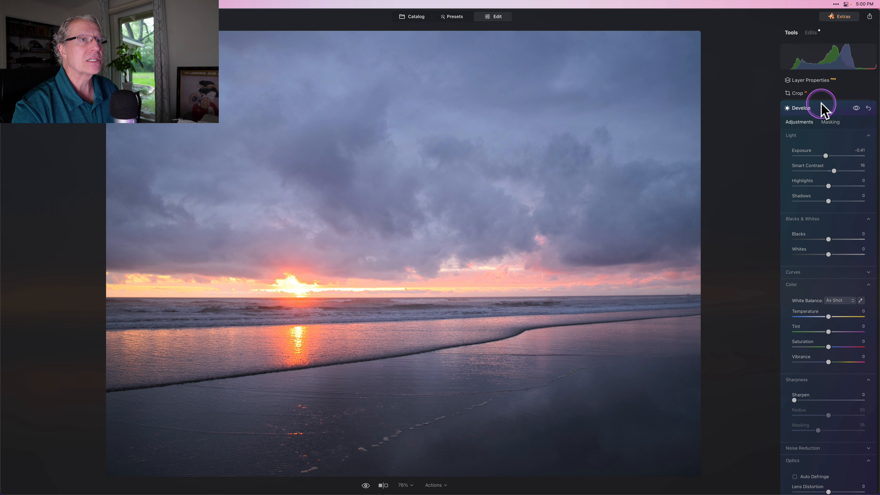
scroll(817, 135, up, 1)
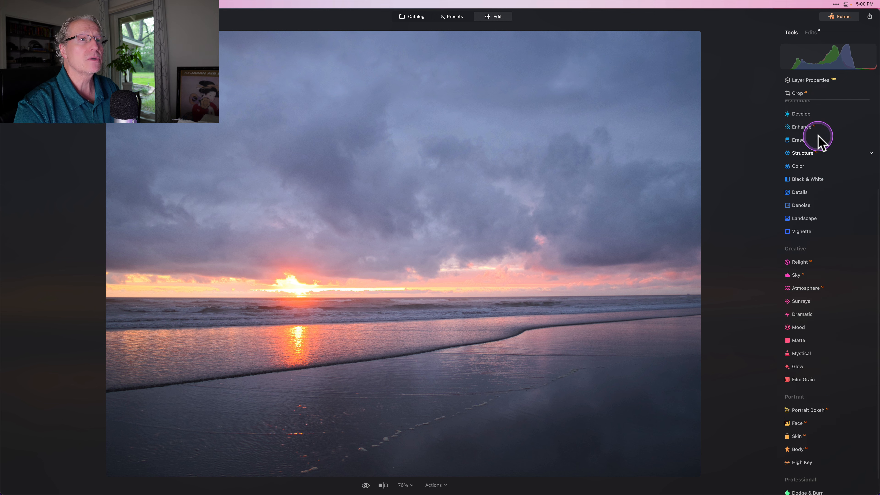
click(808, 114)
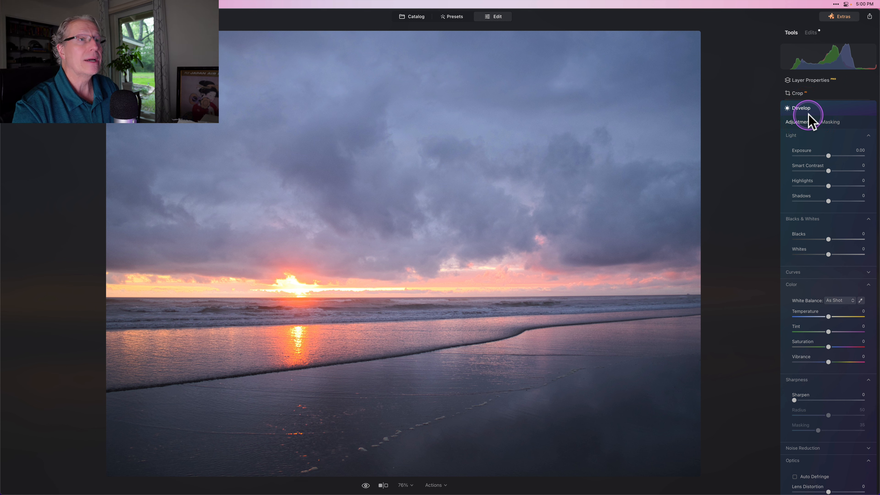
click(829, 122)
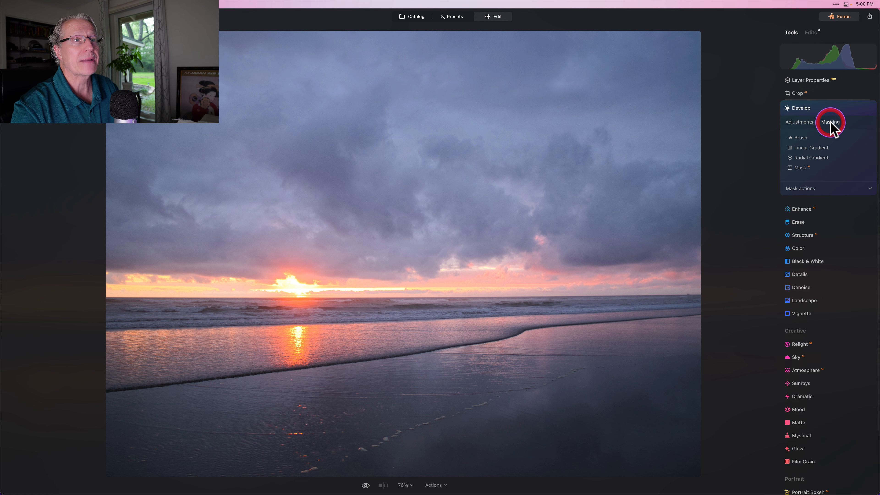
click(802, 158)
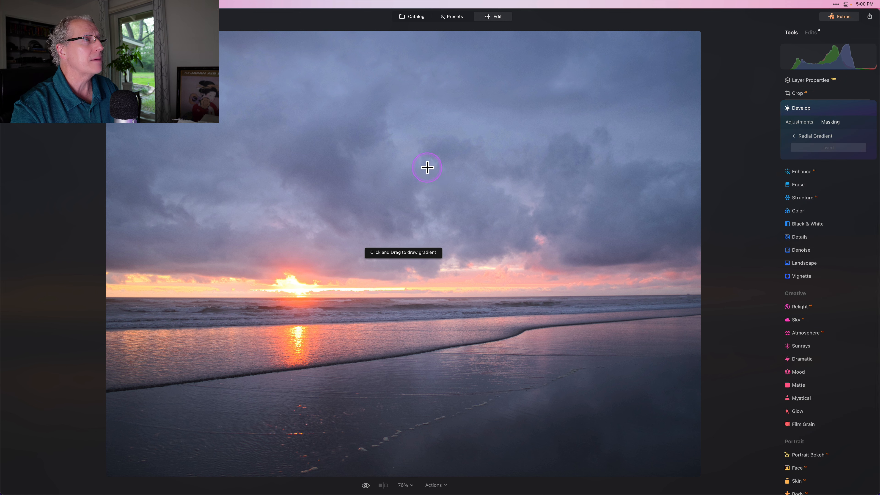
drag(425, 164, 458, 191)
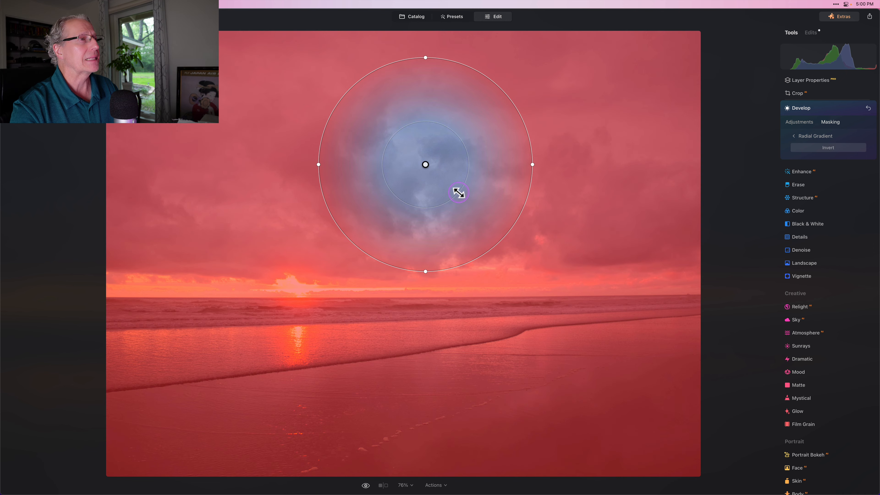
click(797, 151)
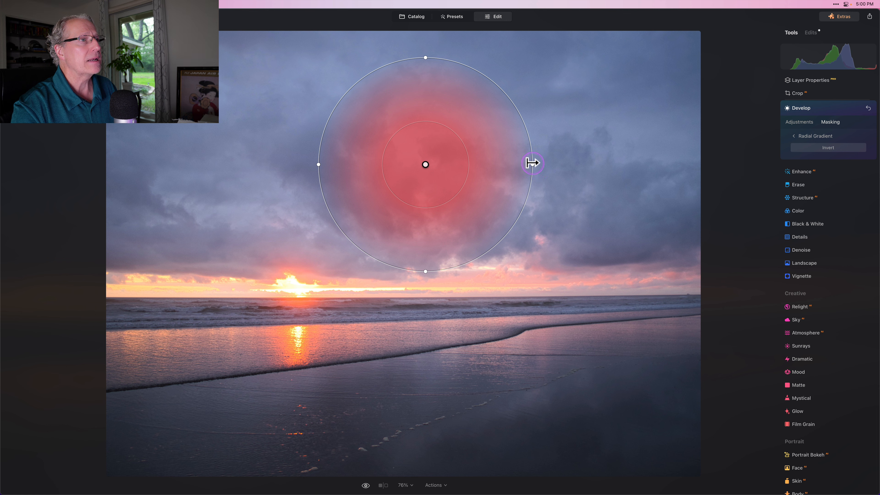
drag(532, 163, 676, 164)
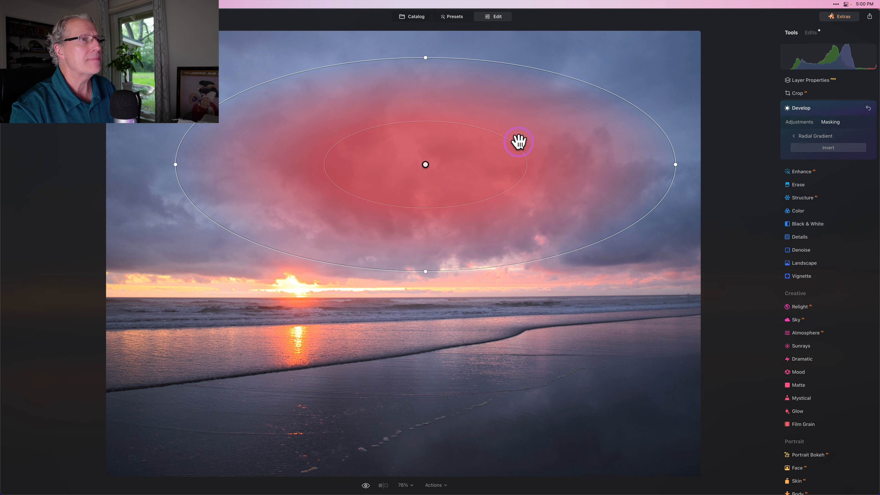
drag(515, 143, 578, 127)
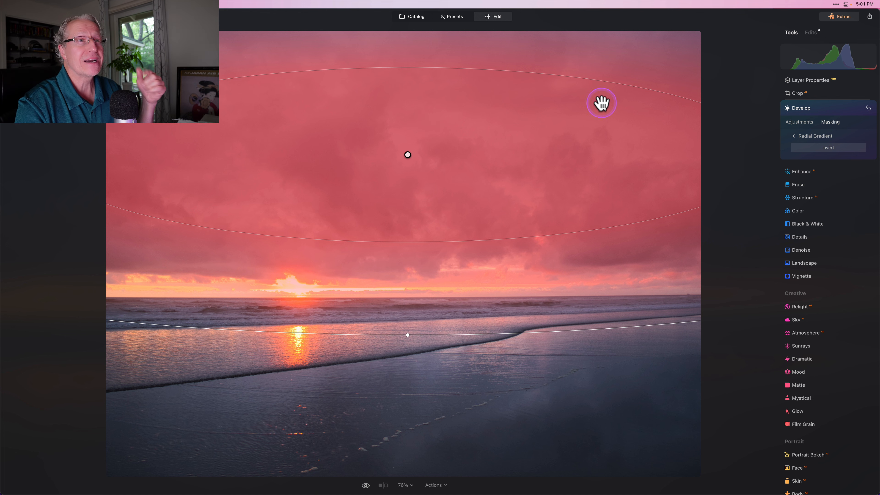
Step: Set the masked sky's Exposure to -0.30 and compare the sky before and after the adjustment
click(800, 122)
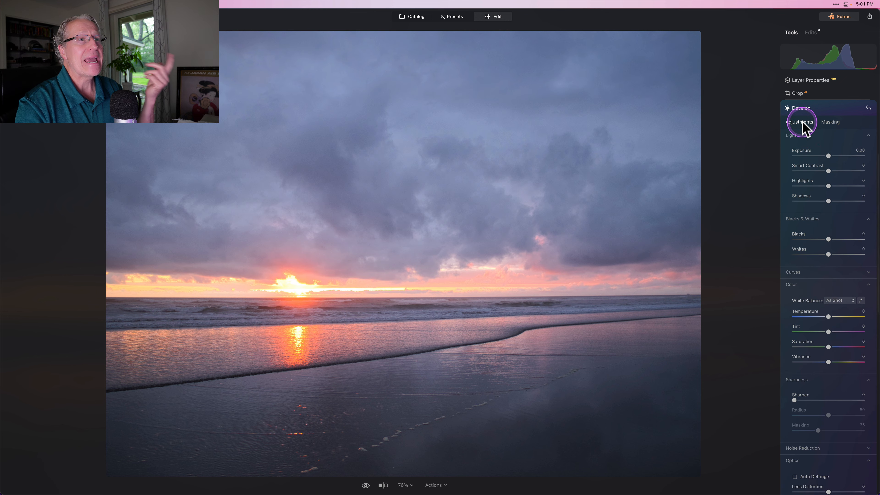
drag(827, 156, 827, 157)
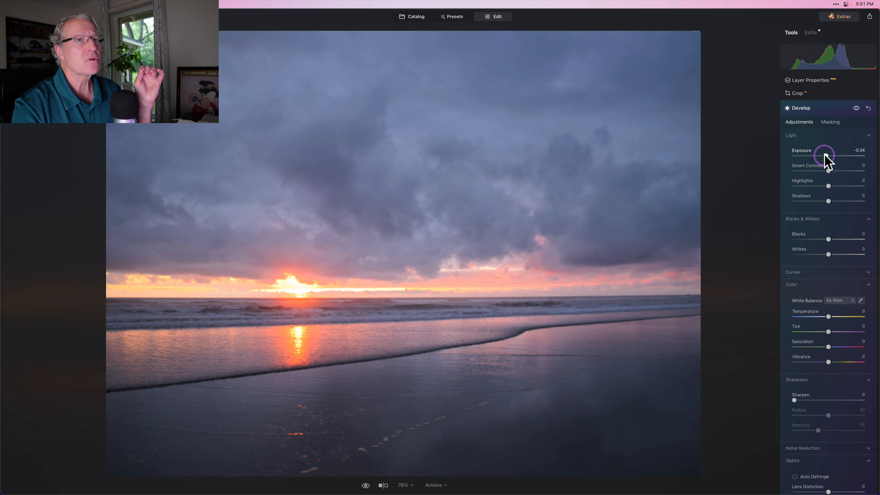
drag(824, 155, 824, 155)
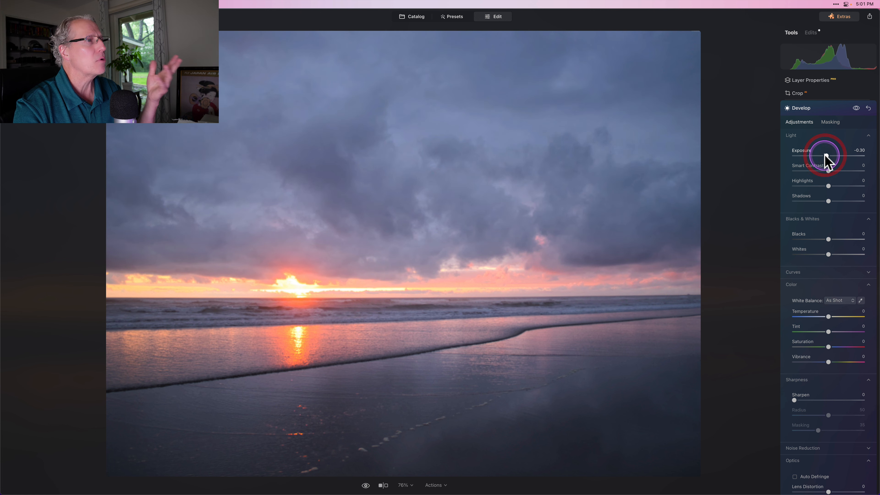
click(856, 108)
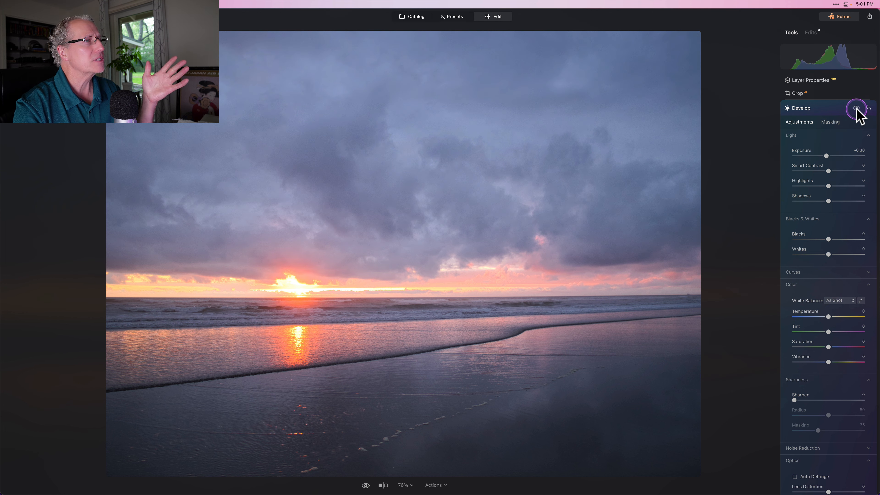
click(856, 108)
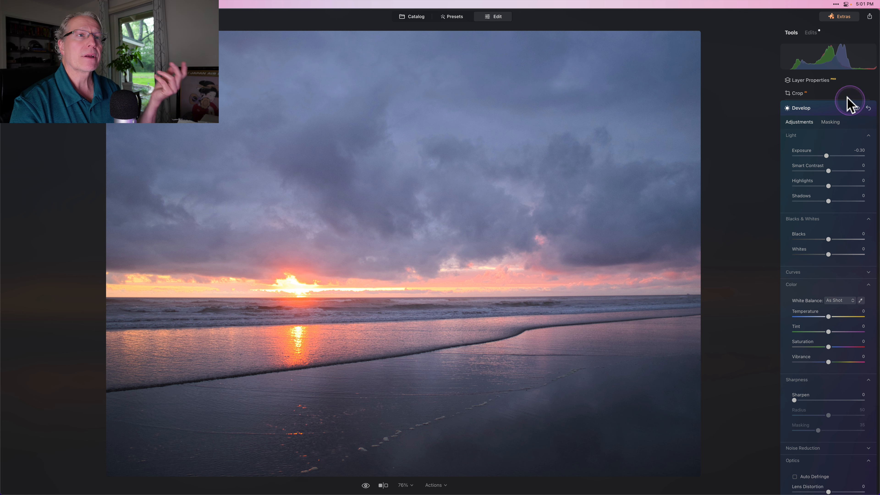
Step: Finish the sky's Develop edit and start a Color Harmony edit with a radial gradient mask
click(829, 108)
scroll(824, 145, up, 5)
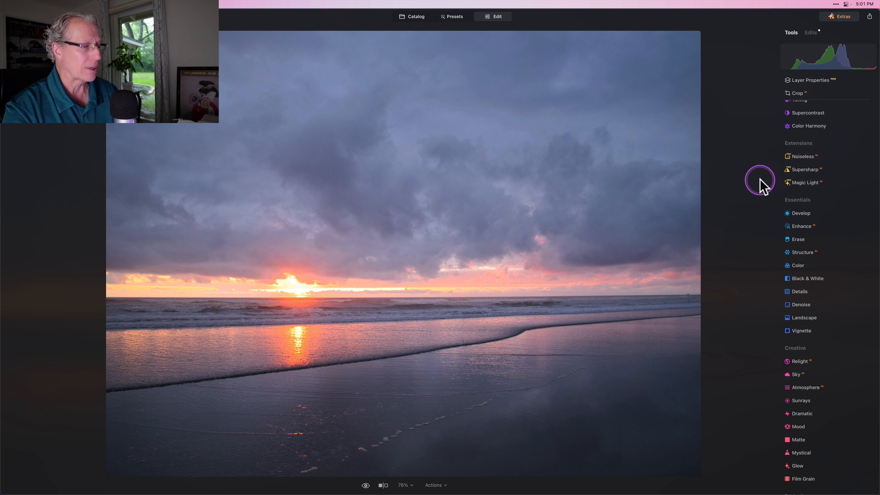
scroll(803, 135, up, 1)
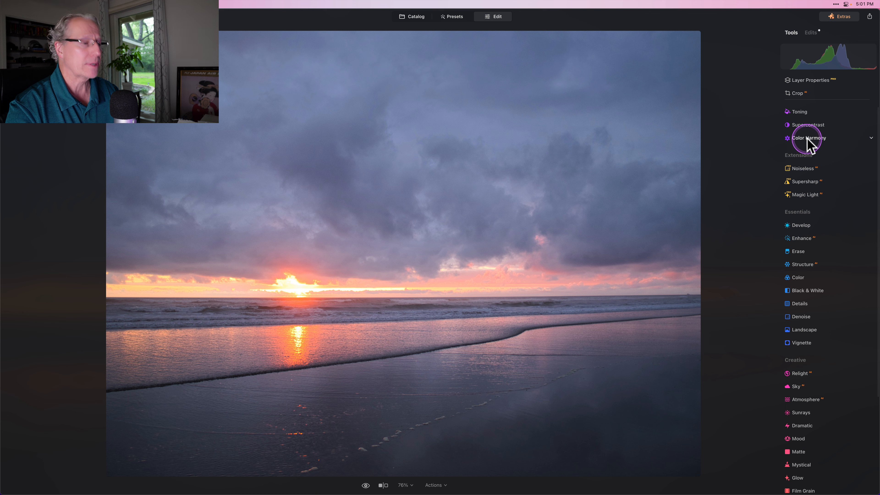
click(807, 138)
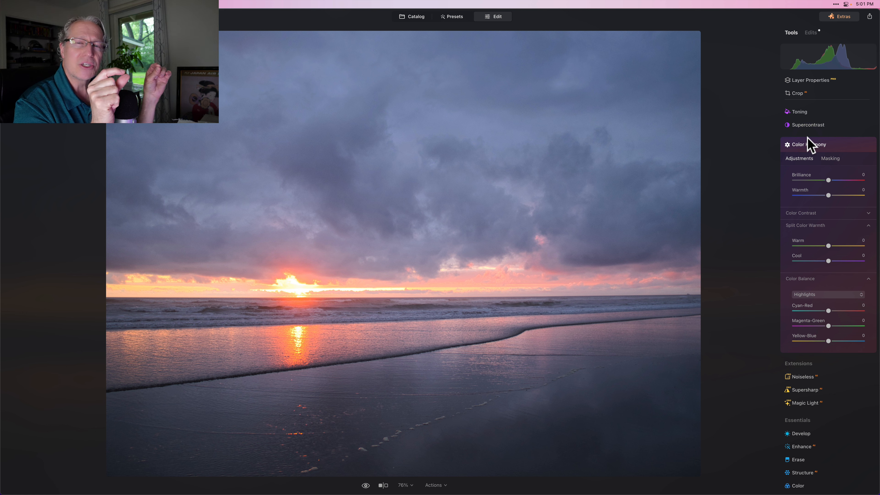
click(831, 158)
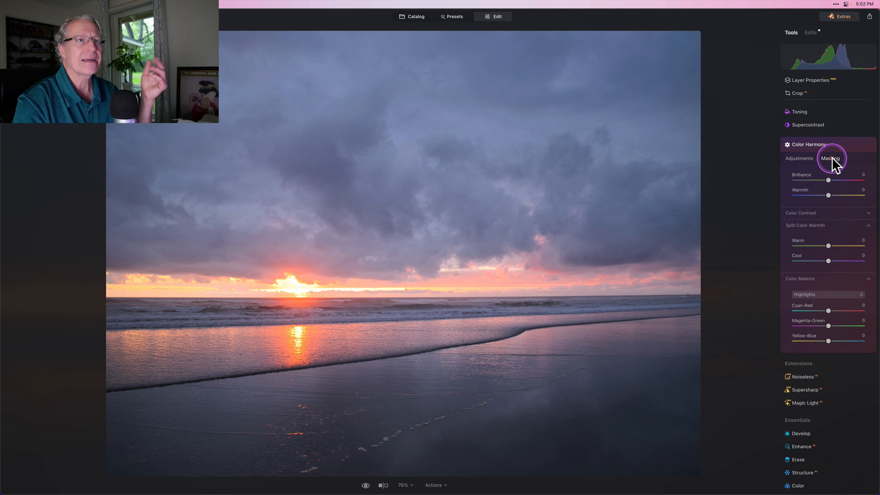
click(814, 193)
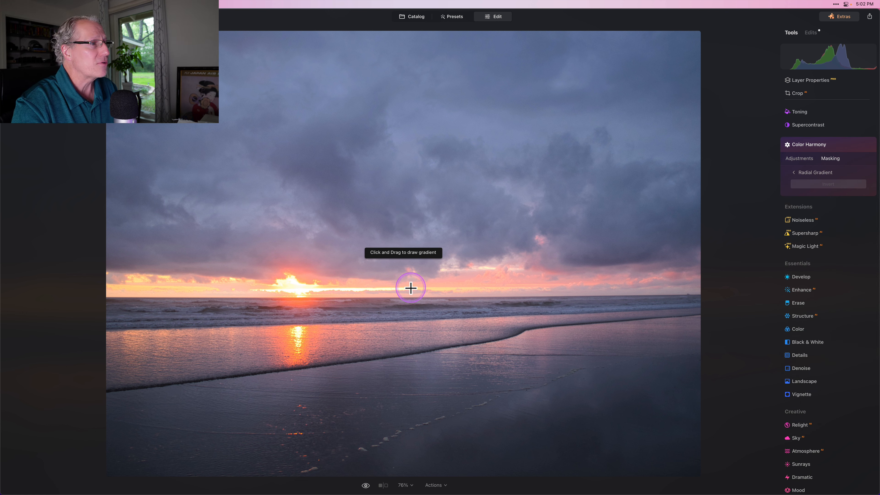
Step: Draw the radial mask centered on the horizon, widened to the photo's full width and flattened into a thin band over the bright sunset strip
drag(405, 287, 450, 295)
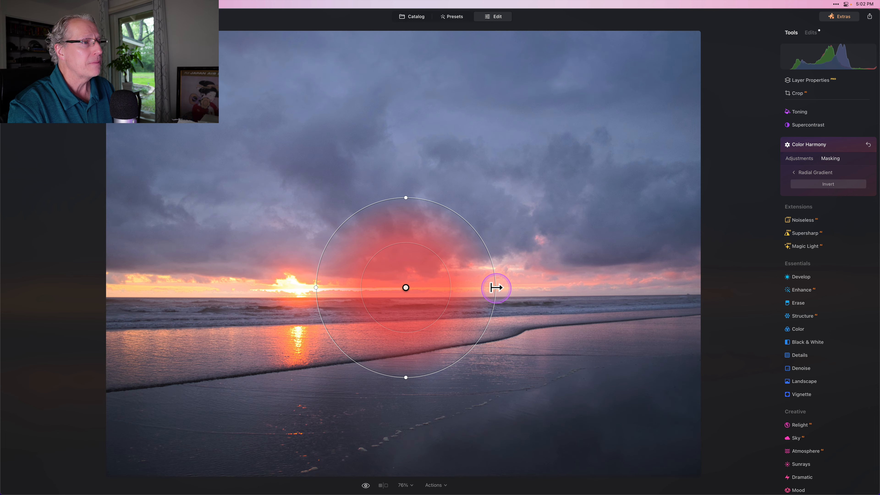
drag(497, 287, 706, 289)
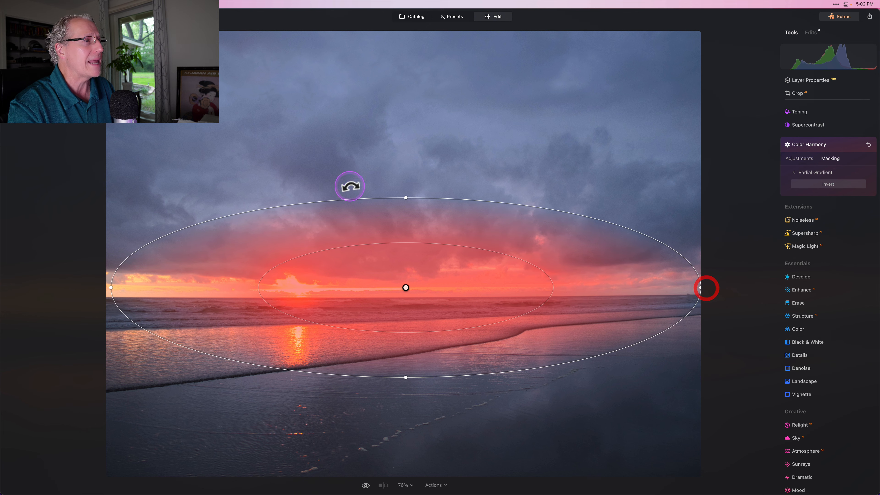
drag(400, 197, 405, 247)
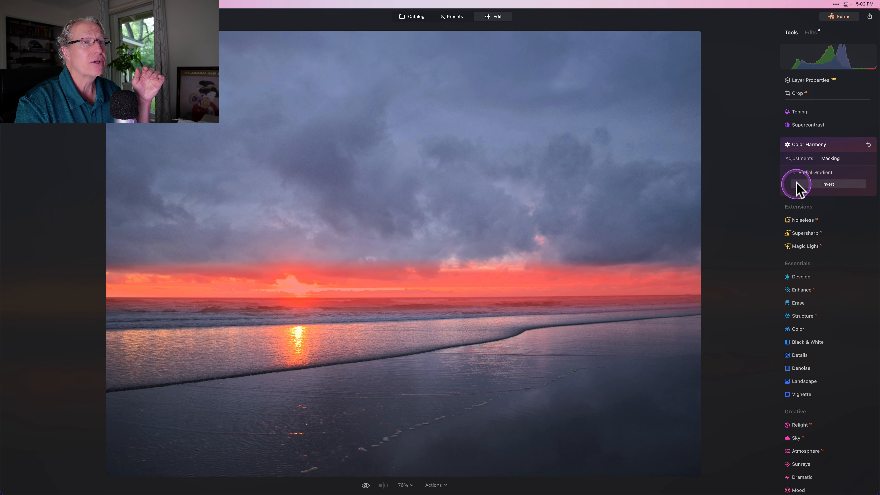
Step: Set the masked horizon's Brilliance to 7, Warmth to 6 and the Split Color Warmth Warm value to 7
click(798, 158)
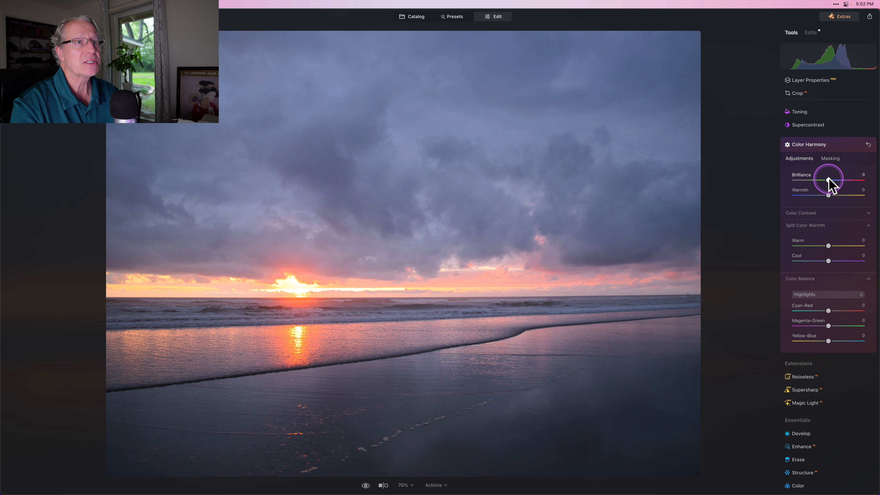
drag(828, 180, 828, 179)
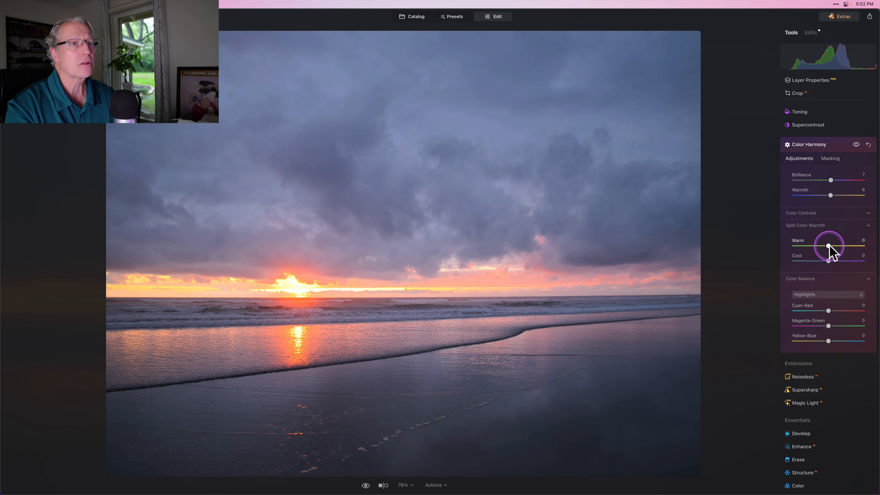
drag(829, 244, 830, 246)
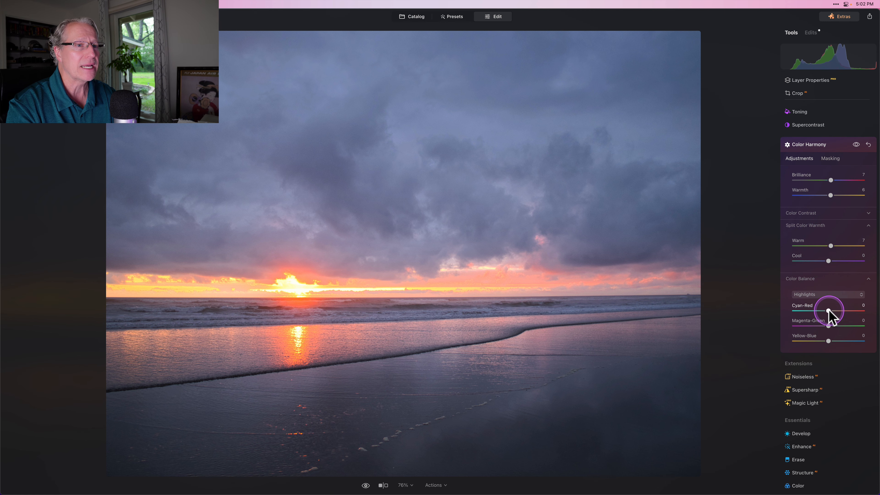
Step: Set the highlights' Cyan-Red balance to 8 and Magenta-Green to -11, compare before and after, and finish the Color Harmony edit
drag(828, 311, 824, 326)
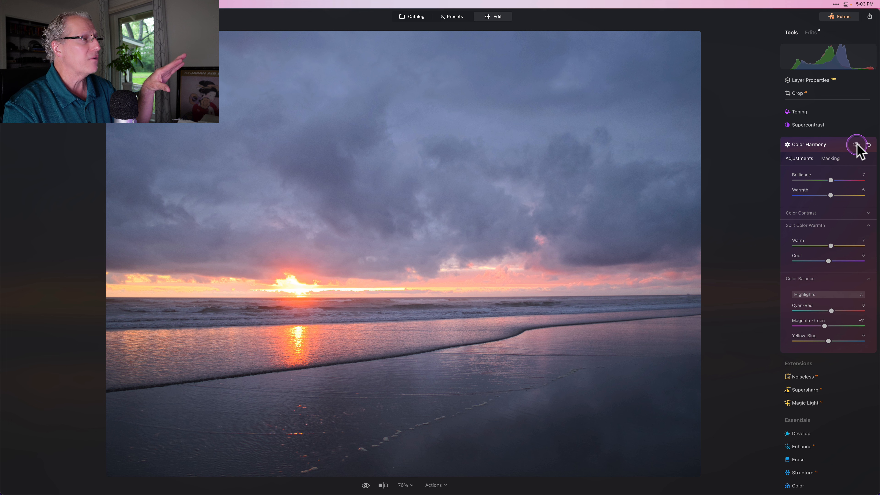
click(856, 145)
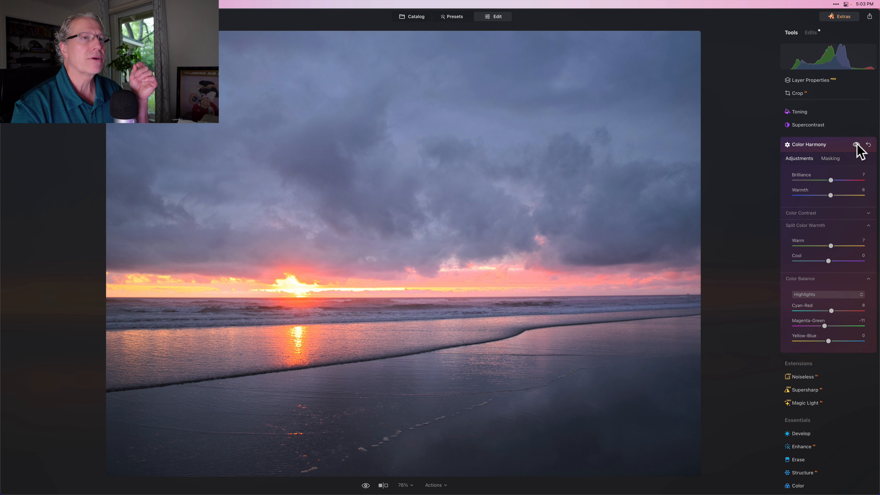
click(838, 144)
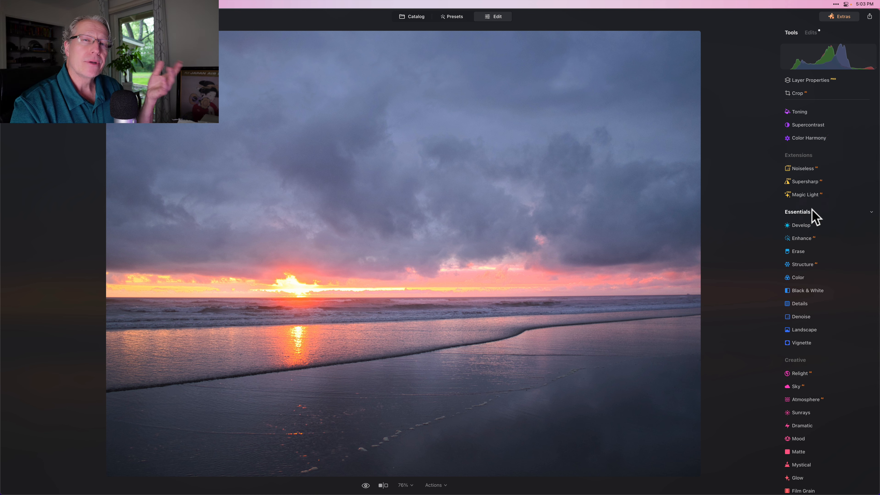
Step: Start another Develop edit with a radial gradient mask centered on the sun, inverted so that the inside of the circle is affected
click(806, 227)
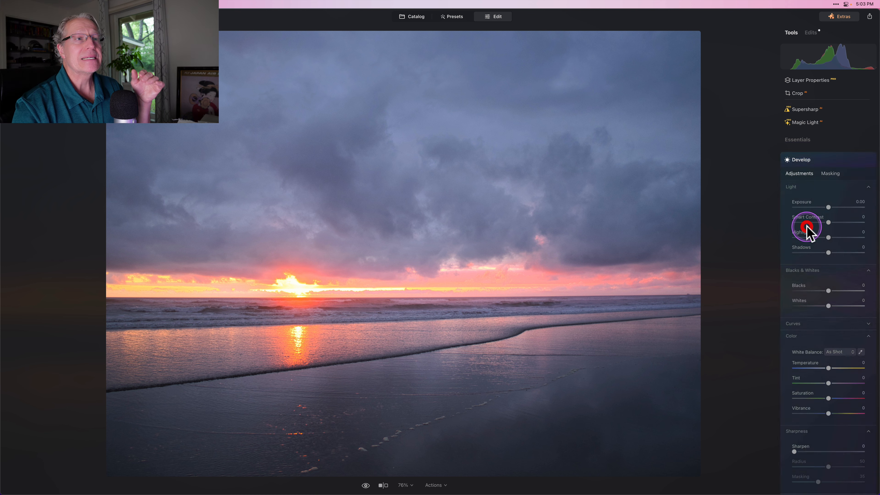
click(831, 122)
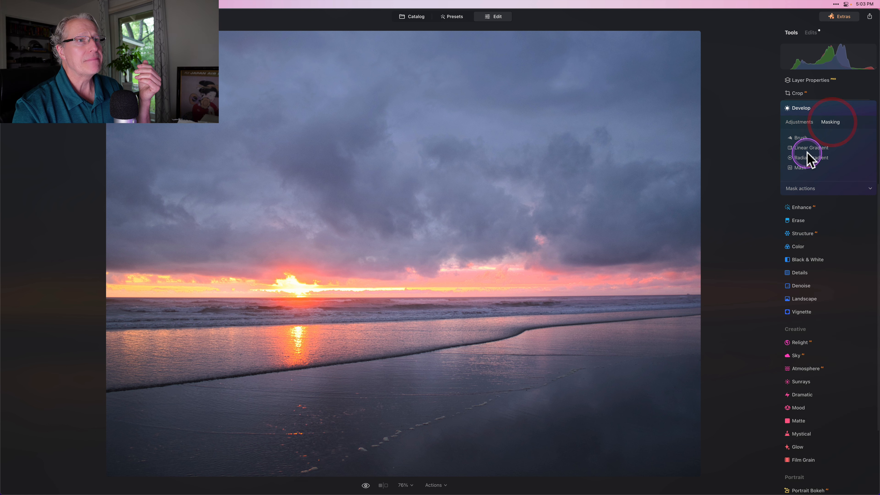
click(806, 157)
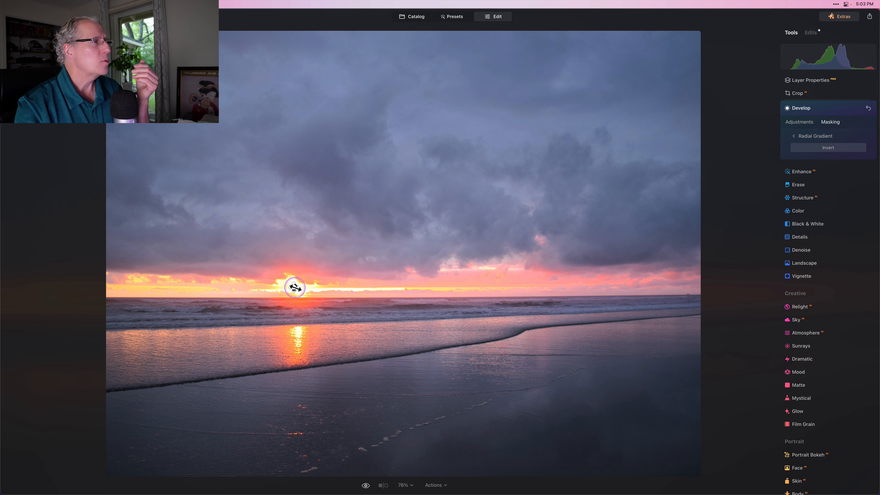
drag(295, 288, 313, 299)
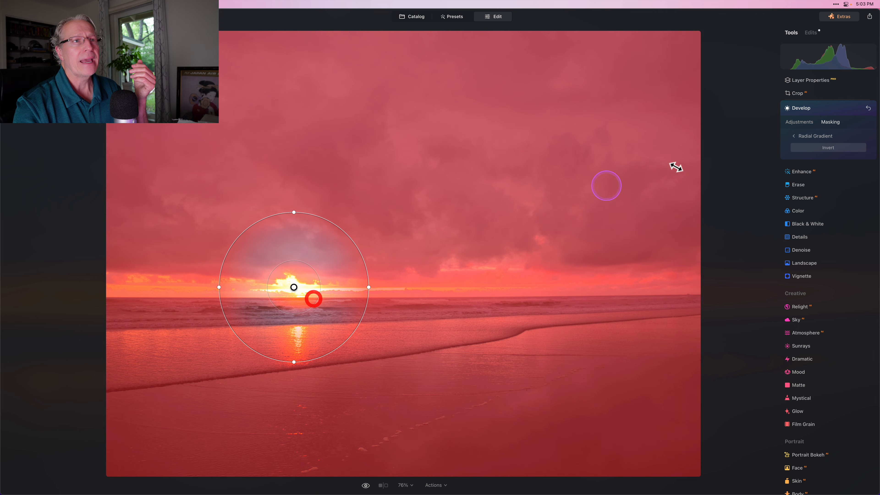
click(810, 149)
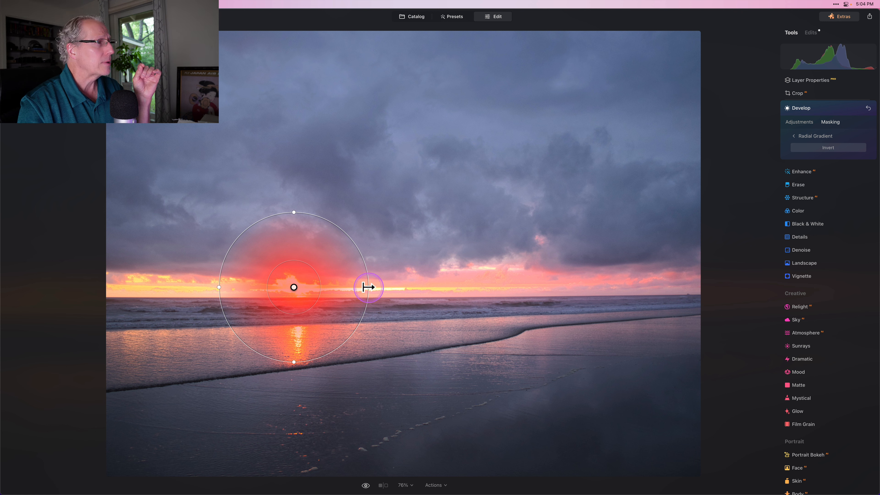
Step: Enlarge the sun mask's inner circle and pull the outer circle in to tighten the feathered edge
drag(318, 274, 340, 273)
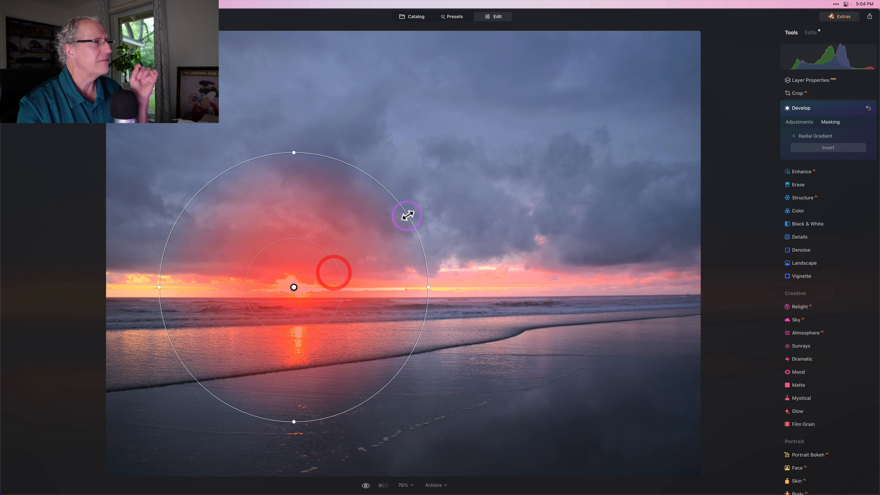
drag(408, 217, 387, 238)
click(485, 281)
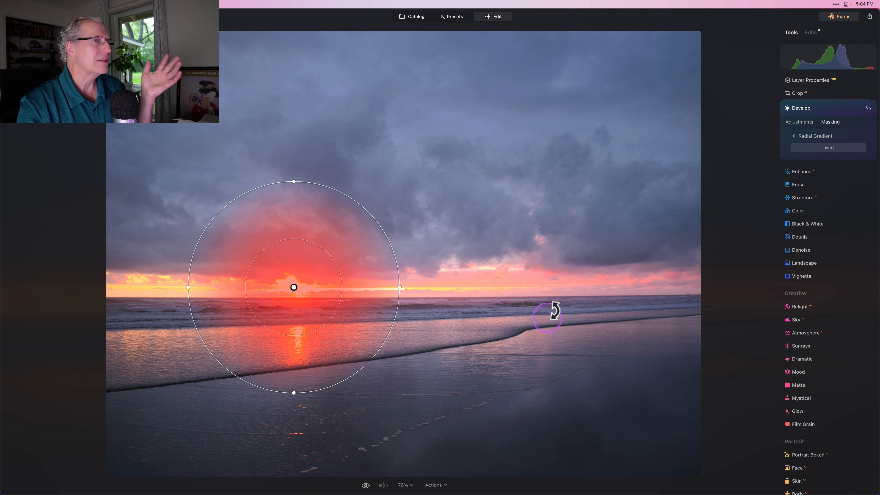
Step: Set the masked sun area's Exposure to 0.24 and Smart Contrast to -11, and raise the black point of its tone curve
click(803, 122)
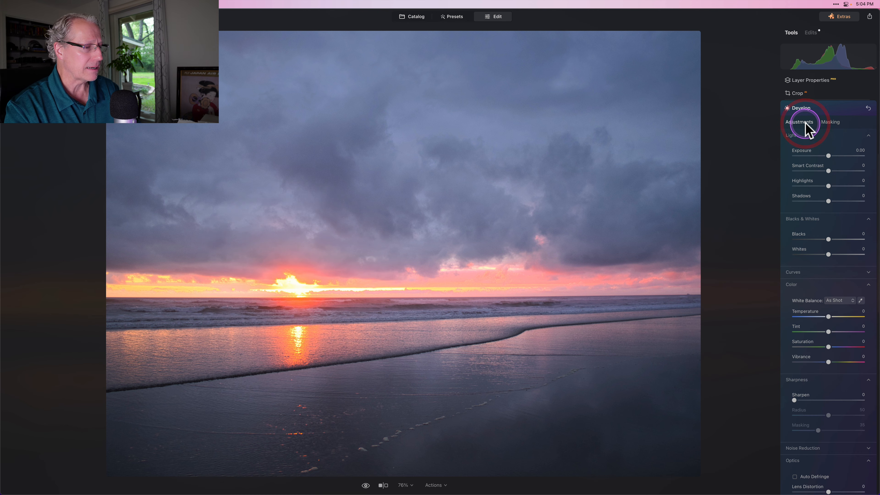
click(829, 156)
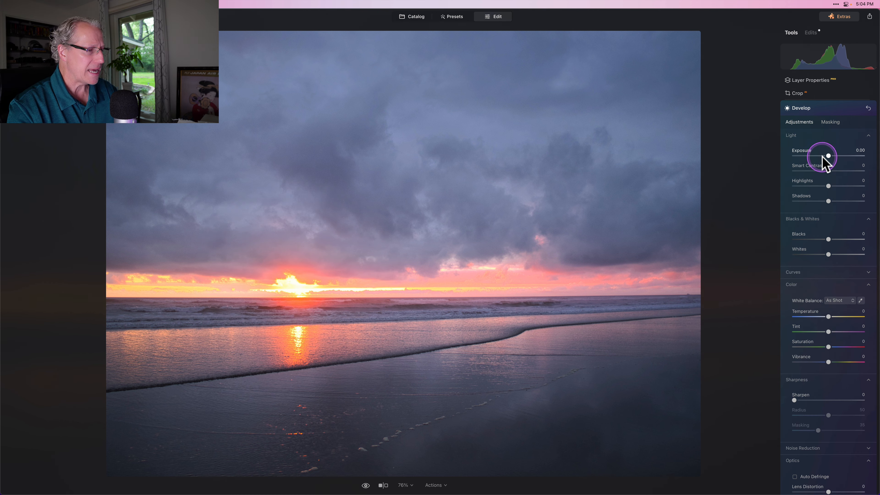
drag(830, 156, 832, 156)
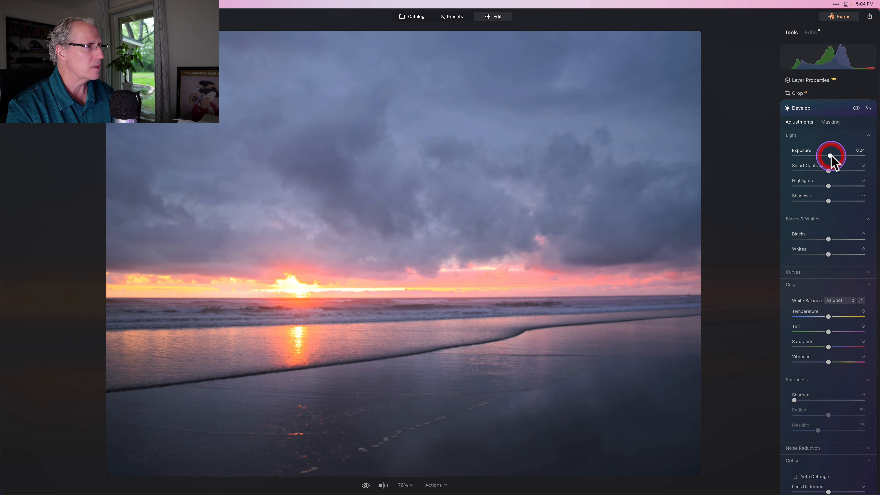
drag(828, 171, 824, 172)
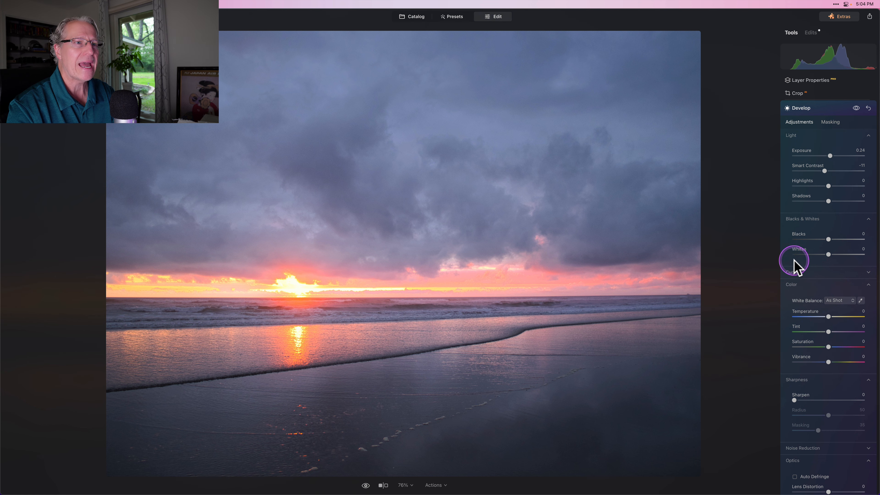
click(793, 272)
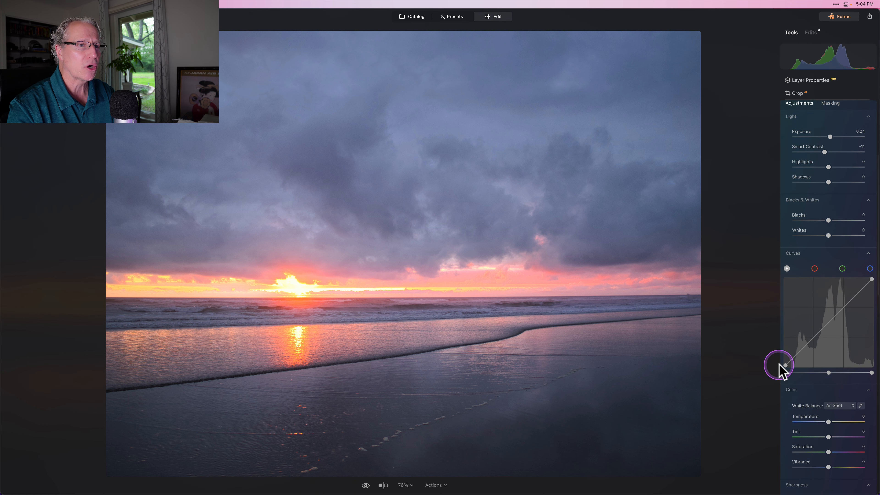
drag(785, 366, 778, 355)
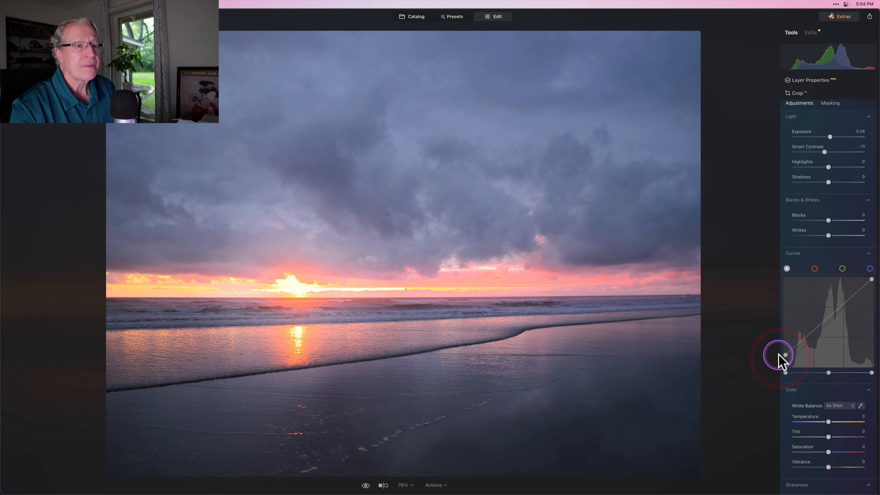
Step: Set the masked sun area's Temperature to 4 and Vibrance to 9
scroll(781, 364, down, 3)
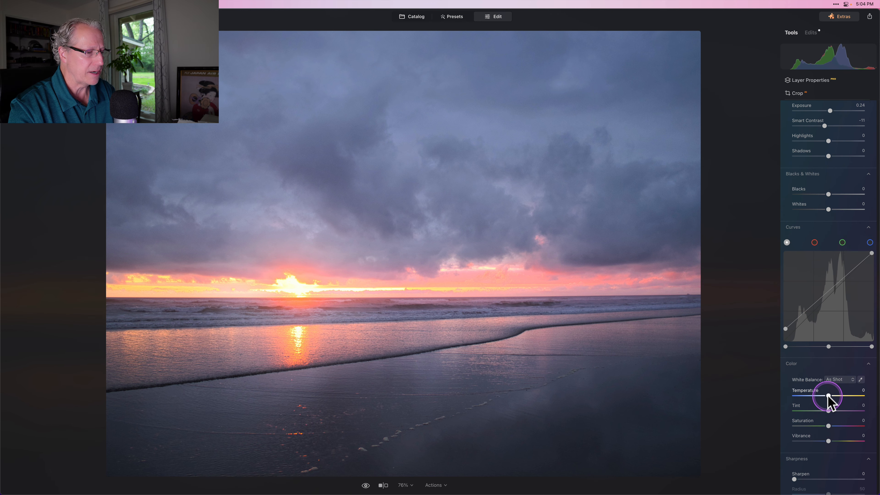
drag(828, 396, 828, 395)
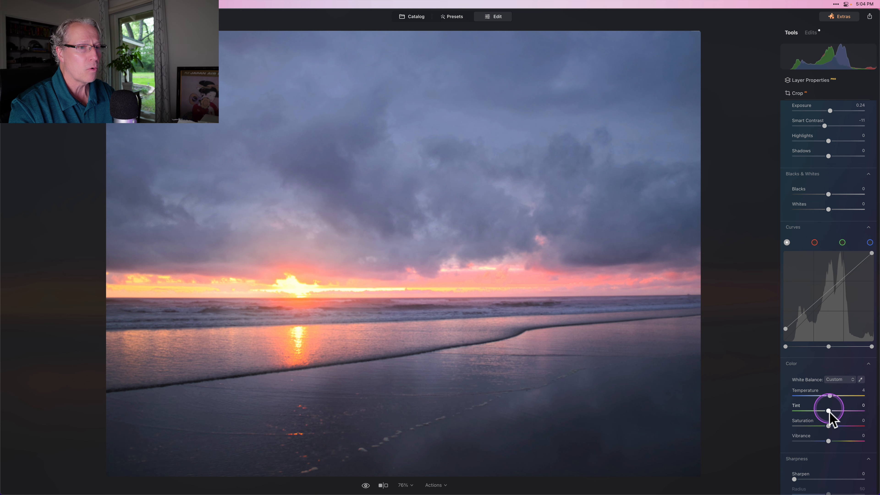
drag(828, 441, 830, 441)
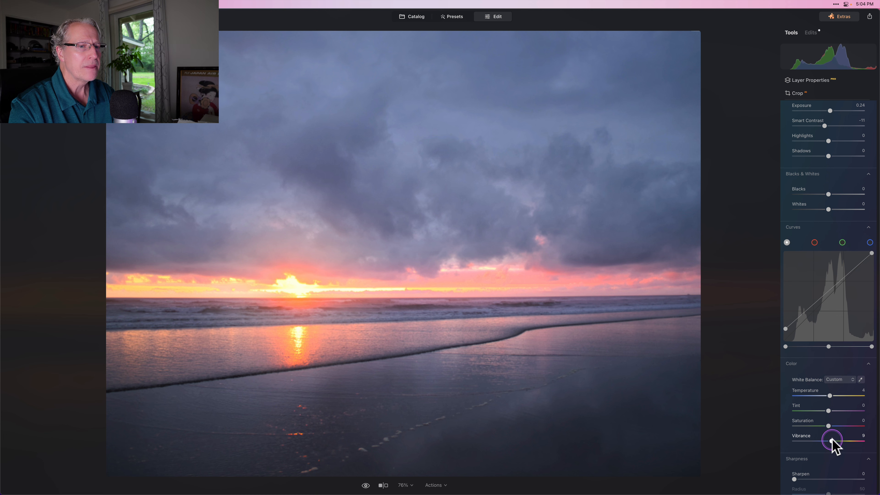
Step: Compare the sun area before and after the Develop edit, and reduce its Exposure to 0.18
scroll(840, 353, up, 3)
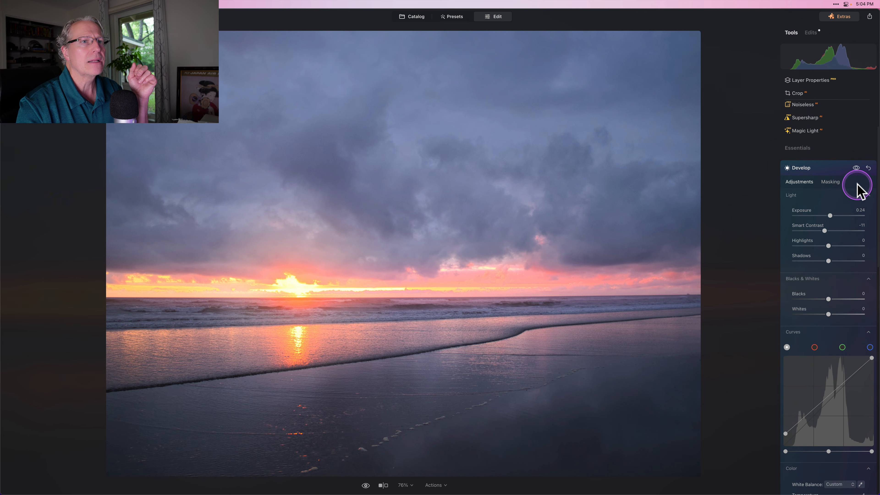
click(856, 168)
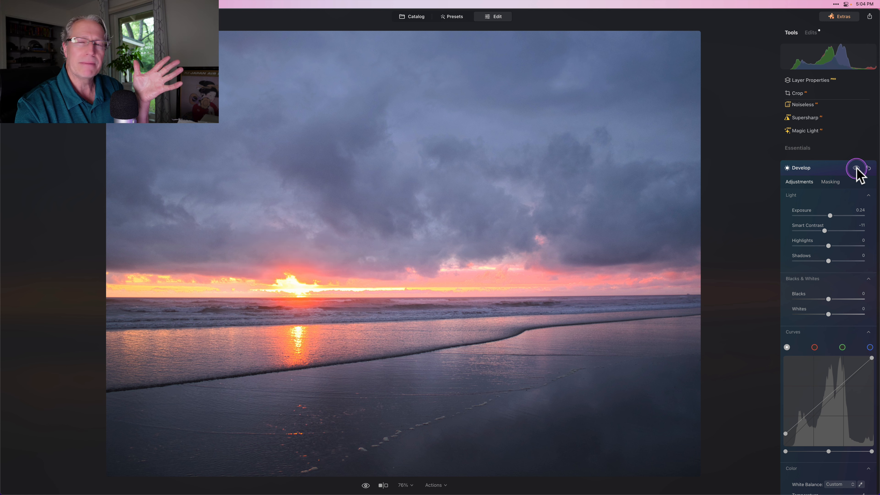
click(856, 168)
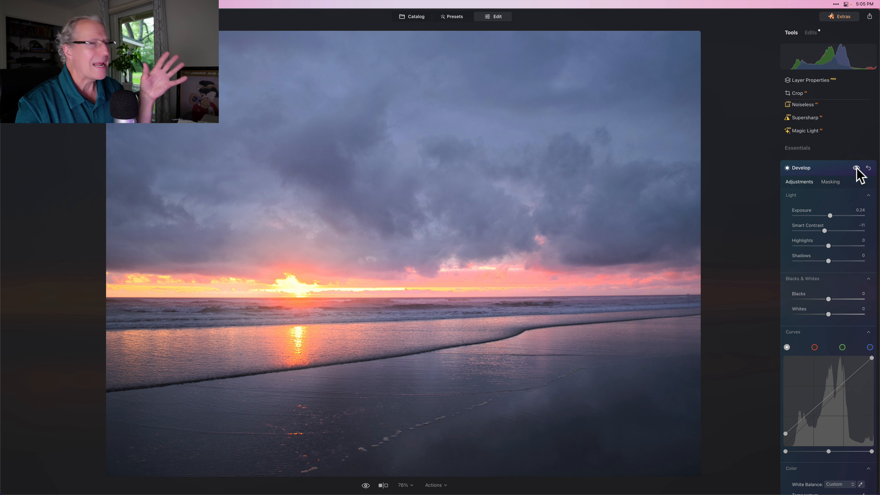
click(830, 216)
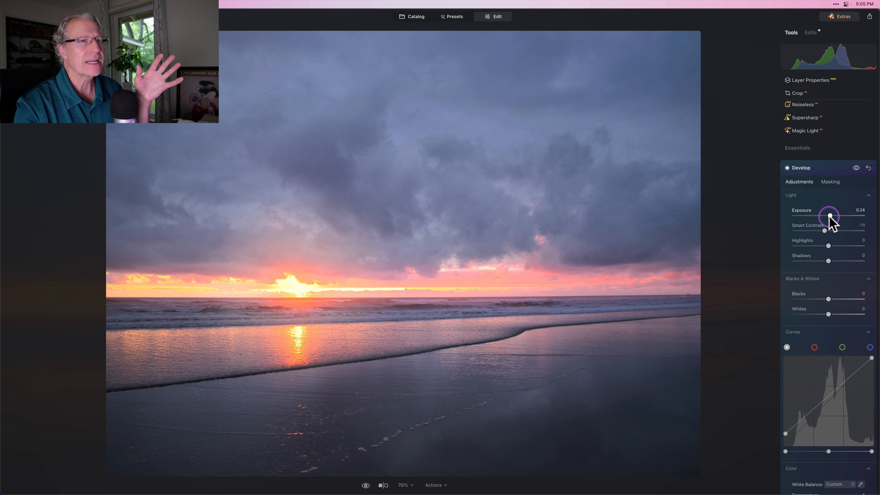
drag(830, 217, 829, 217)
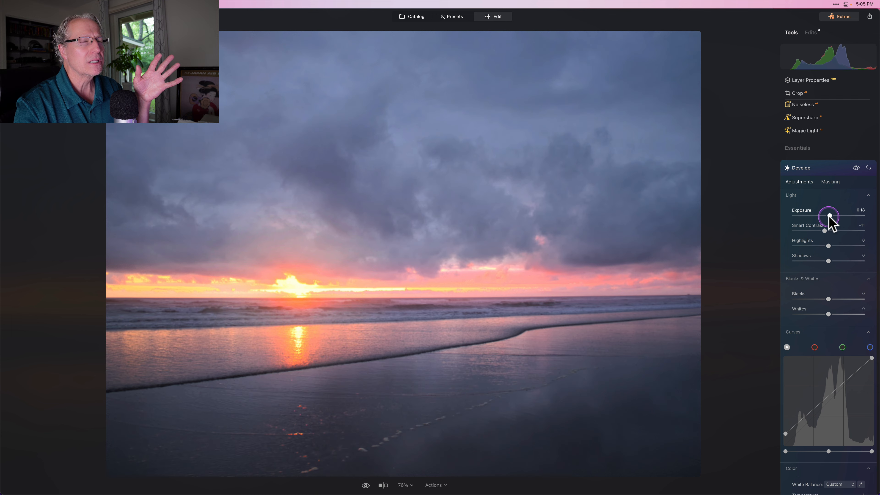
Step: Toggle the sun area's Develop edit off and on to compare the photo with and without it
click(856, 168)
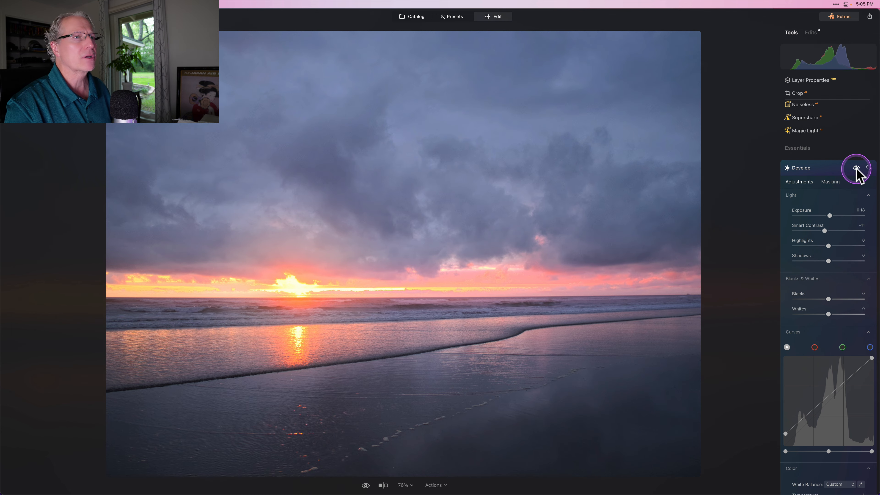
click(856, 169)
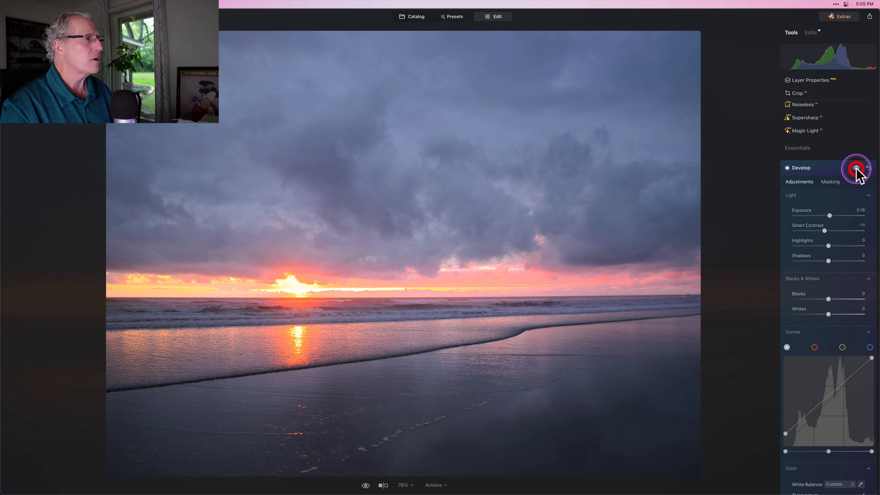
click(856, 169)
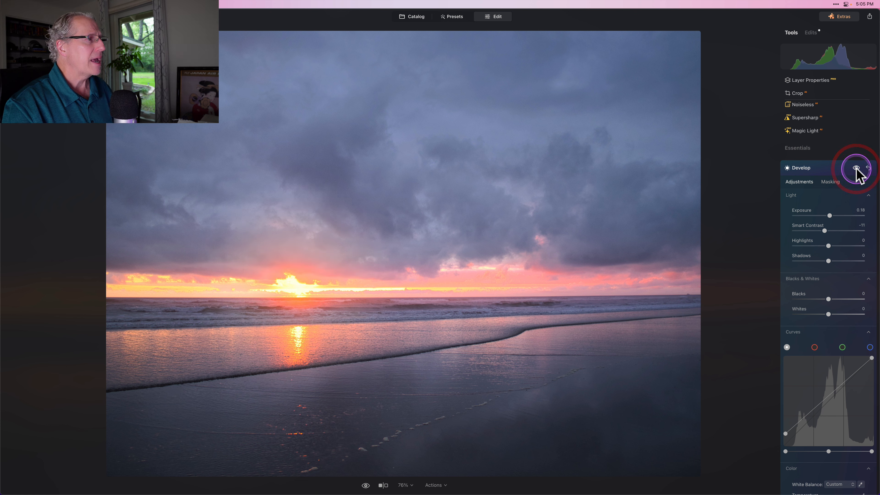
Step: Copy the radial sun mask from the current Develop edit and close that edit
click(830, 181)
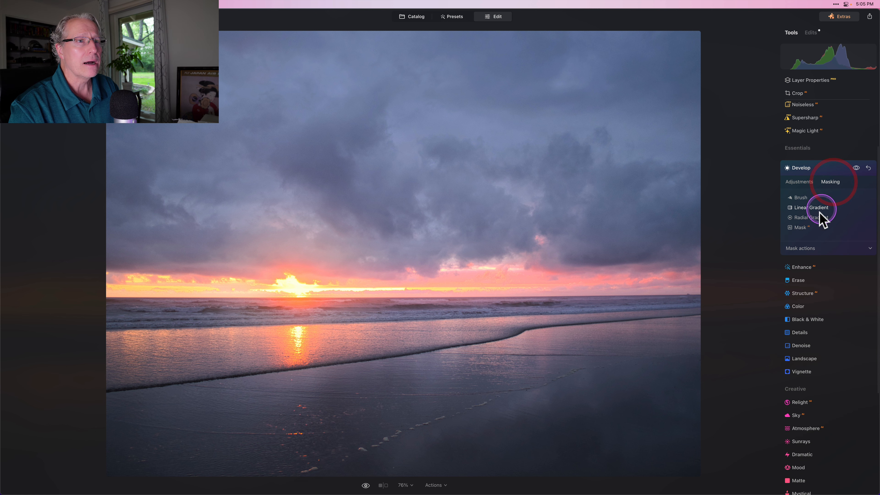
click(807, 249)
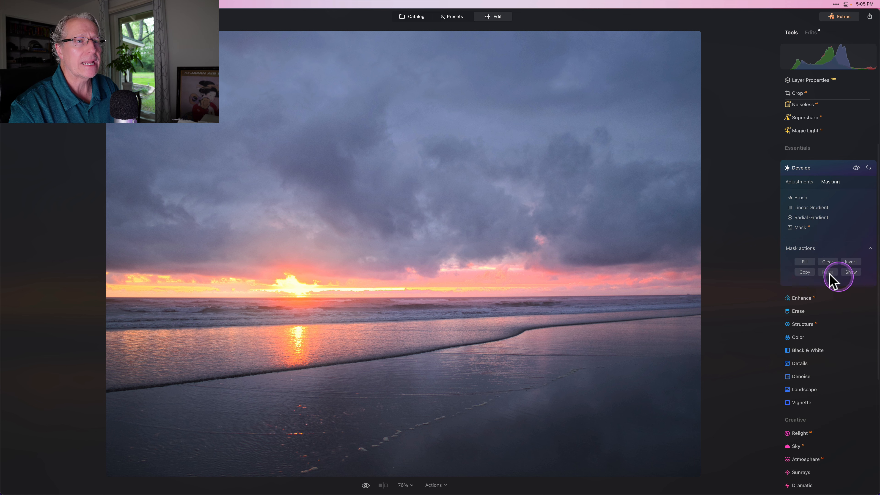
click(820, 167)
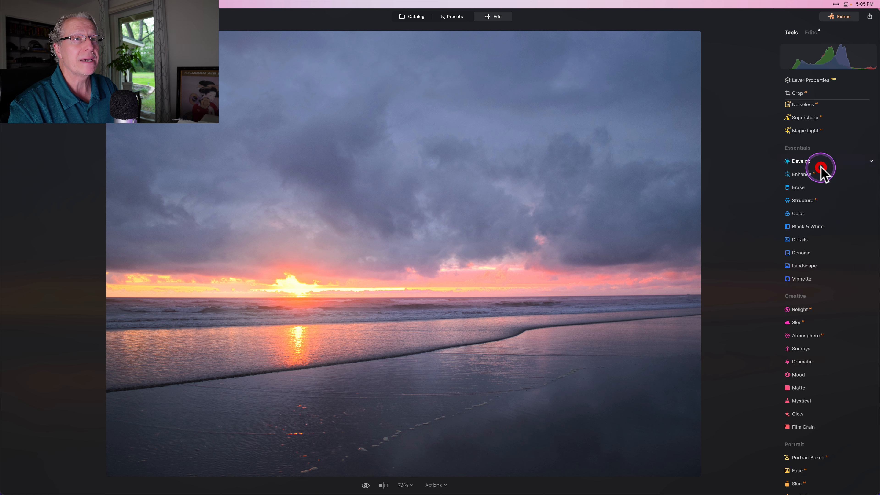
Step: Start a new Develop edit, paste the copied sun mask, and invert it to cover everything outside the sun, checking the mask overlay
click(799, 160)
click(830, 123)
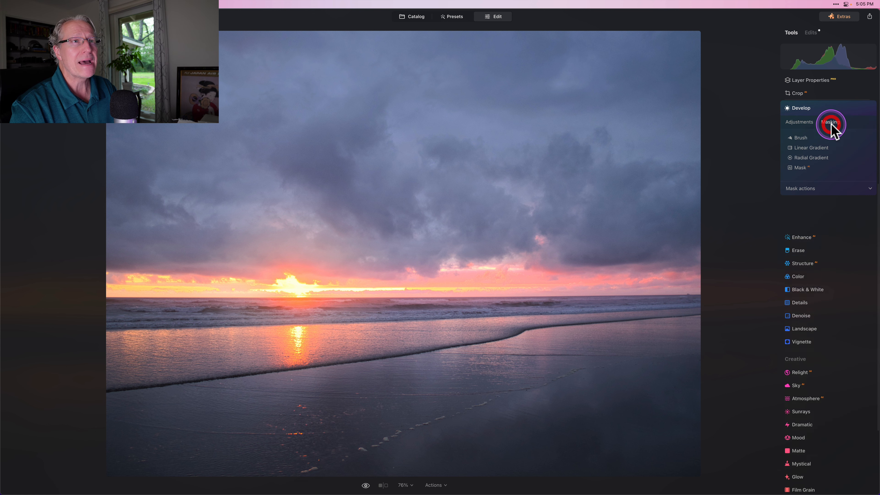
click(799, 191)
click(829, 213)
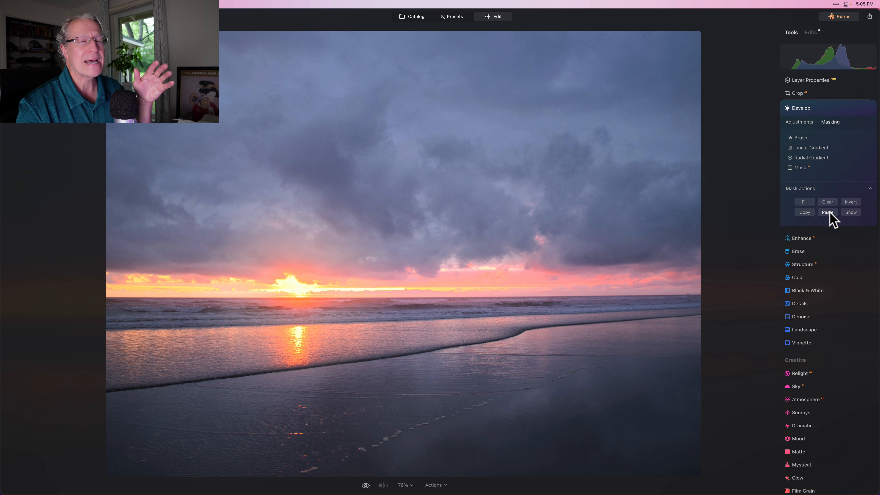
click(848, 212)
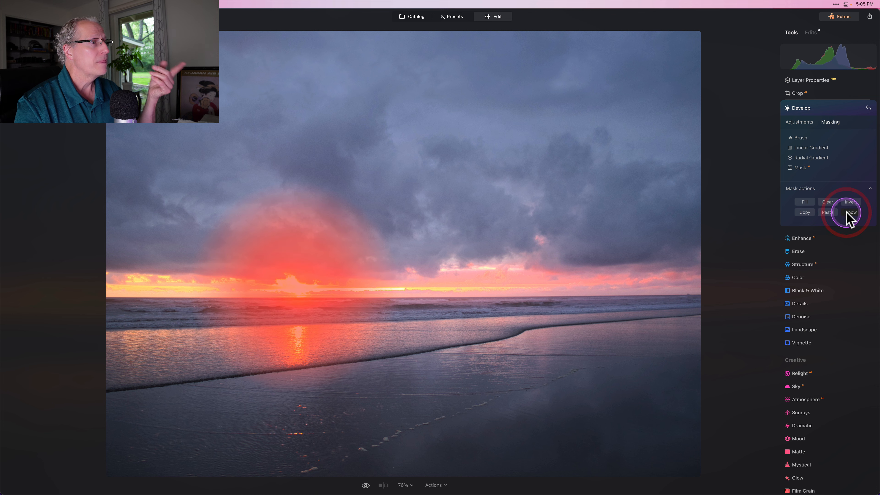
click(854, 200)
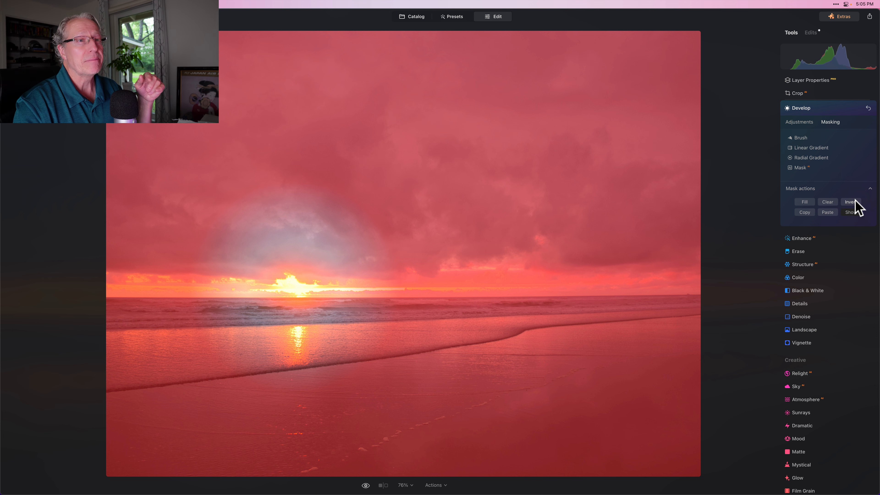
click(802, 117)
click(858, 221)
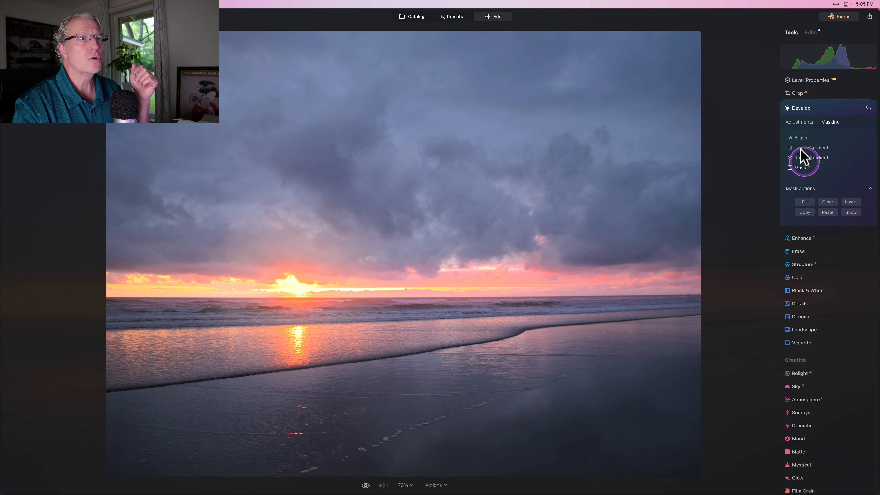
Step: Set the Exposure of the area outside the sun to -0.34
click(797, 123)
click(819, 152)
drag(828, 157, 825, 156)
drag(825, 157, 827, 157)
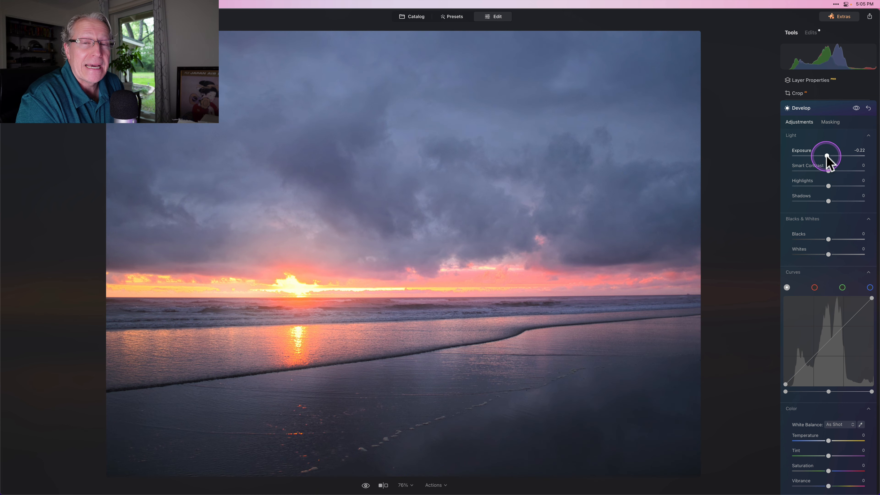
drag(827, 156, 826, 157)
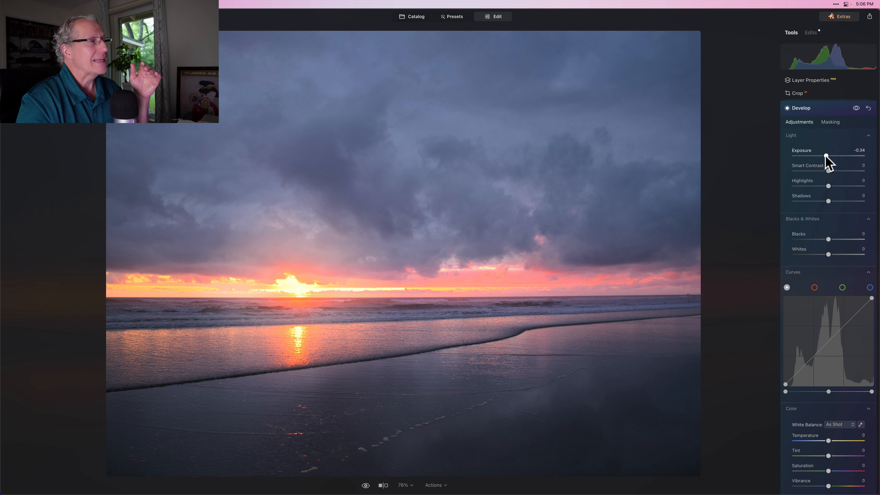
Step: Compare the photo with and without the inverted-mask Develop edit, and close the edit
click(856, 109)
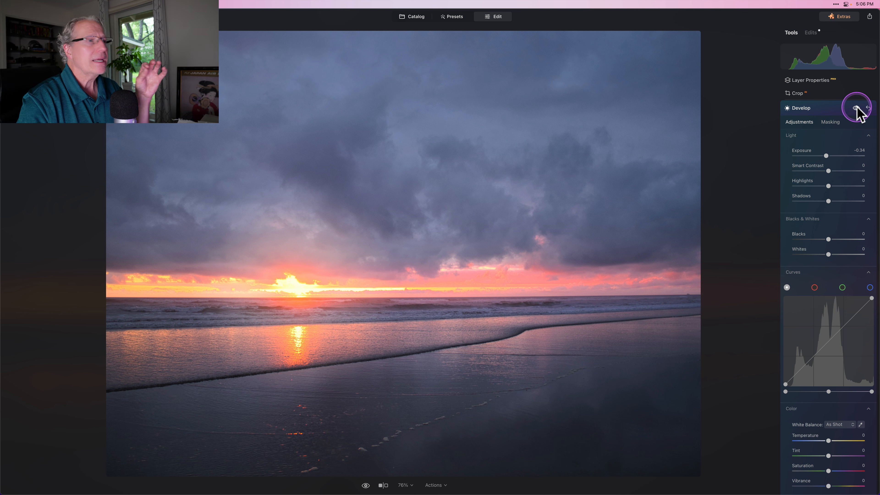
click(856, 109)
click(856, 108)
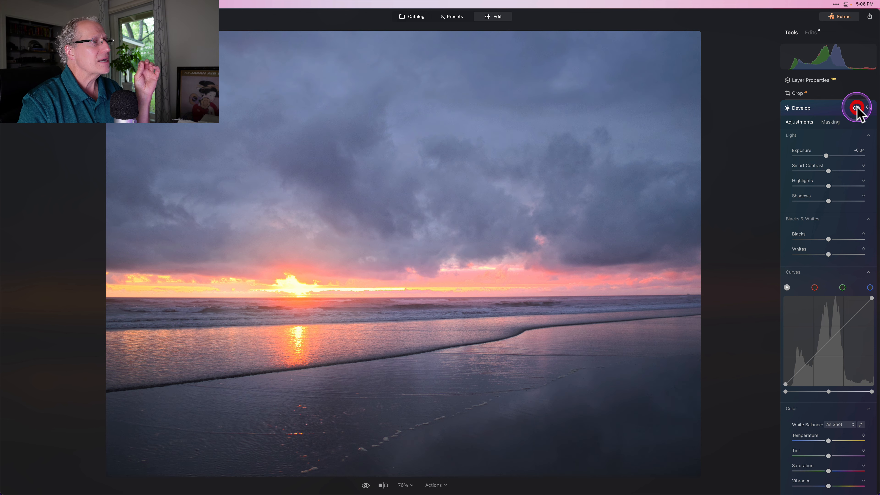
click(828, 109)
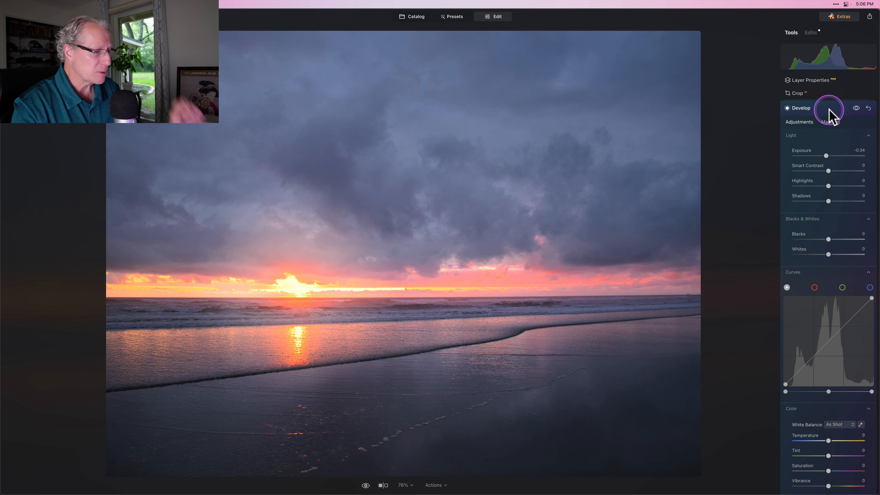
Step: Start another Develop edit without a mask and set its Smart Contrast to 23
scroll(828, 109, up, 2)
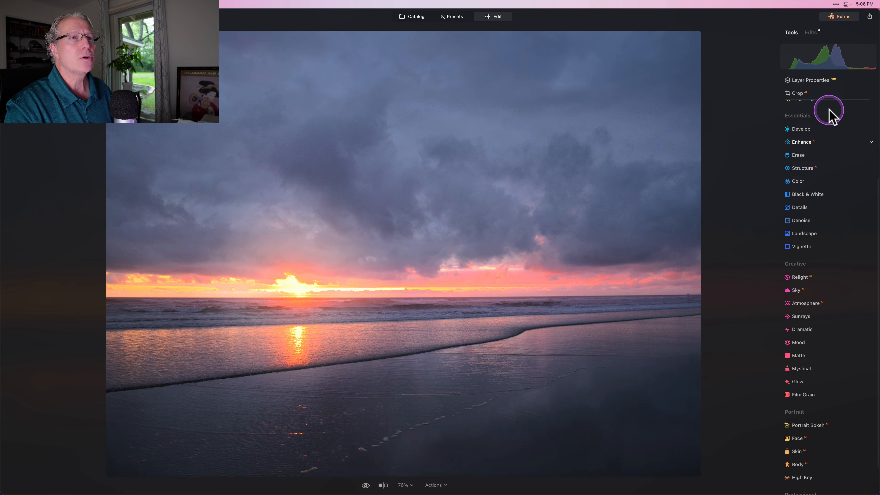
click(805, 128)
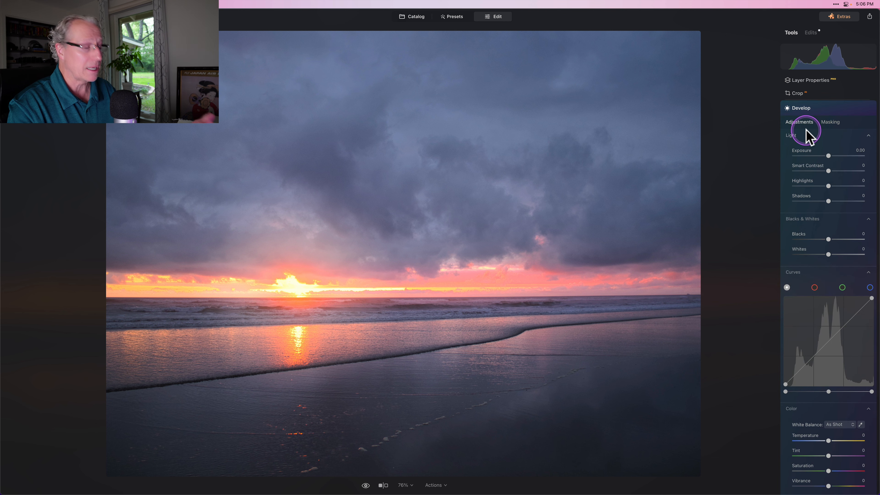
drag(828, 171, 836, 170)
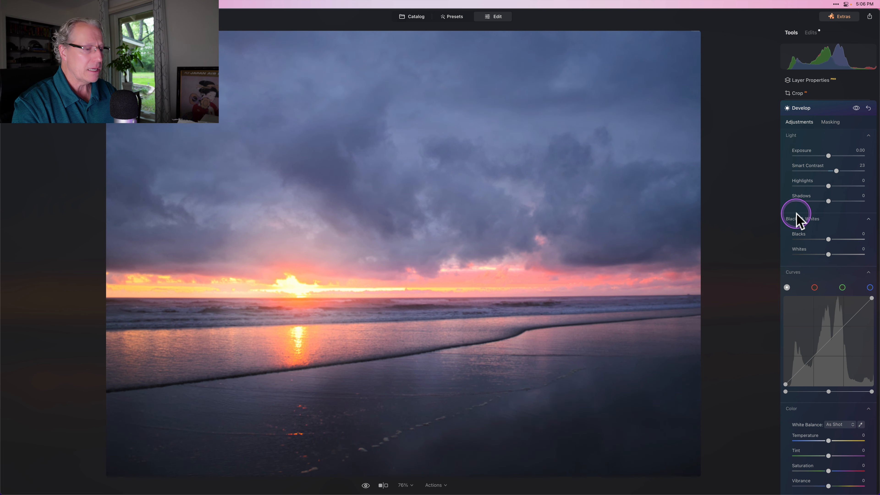
Step: Set the whole photo's Temperature to 2, Tint to 3 and Vibrance to 7, and close the Develop edit
click(796, 219)
click(802, 231)
scroll(804, 232, down, 1)
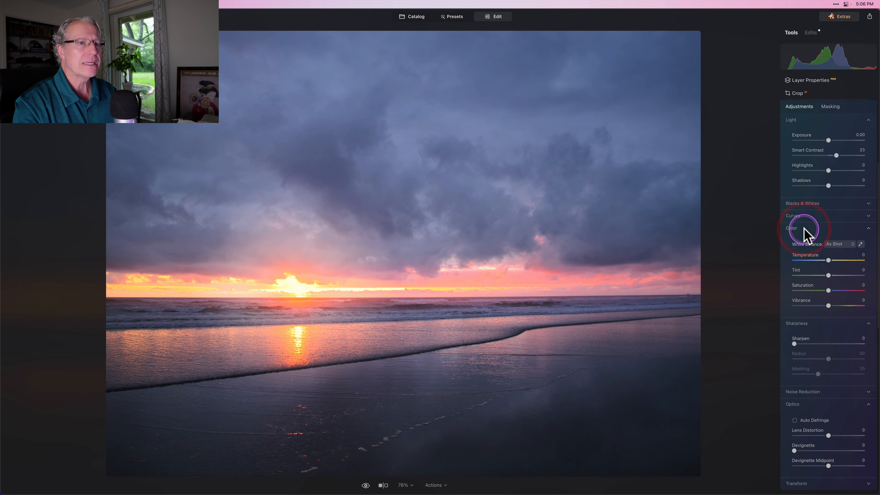
drag(827, 260, 829, 275)
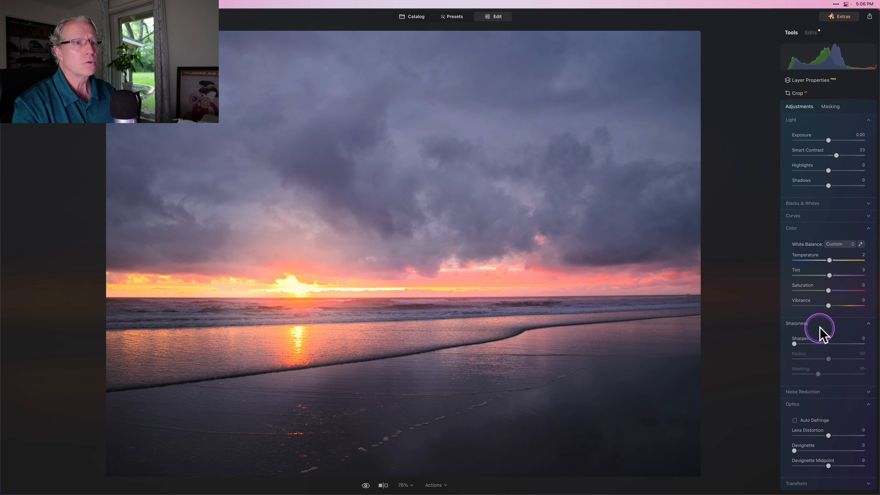
drag(828, 306, 831, 305)
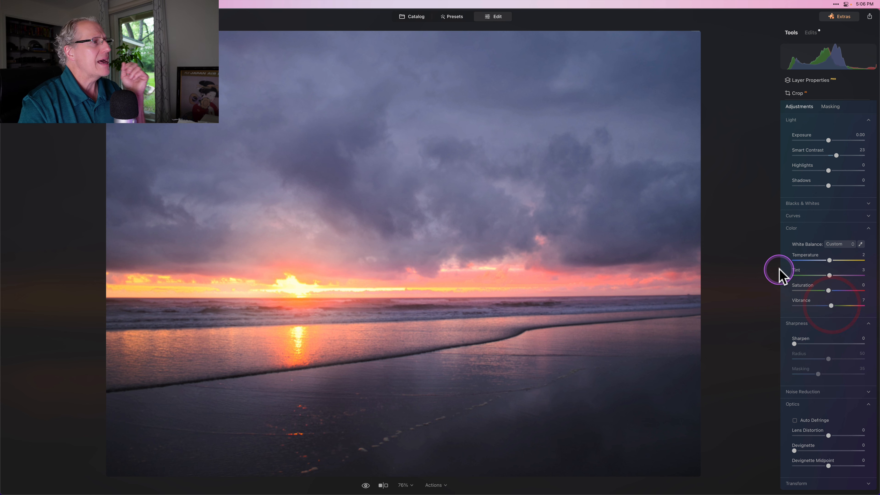
scroll(779, 271, up, 3)
click(830, 142)
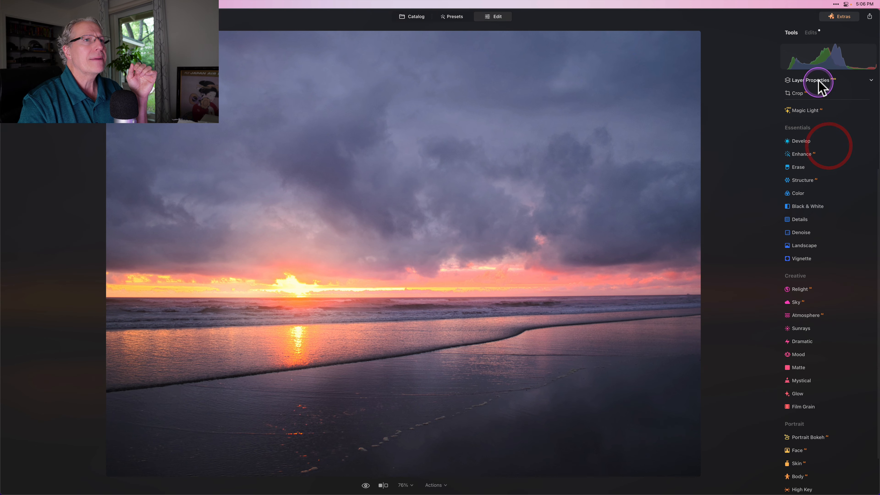
Step: Reopen the sun area's Develop edit from the applied edits, compare it off and on, and lower its Exposure to 0.09
click(812, 32)
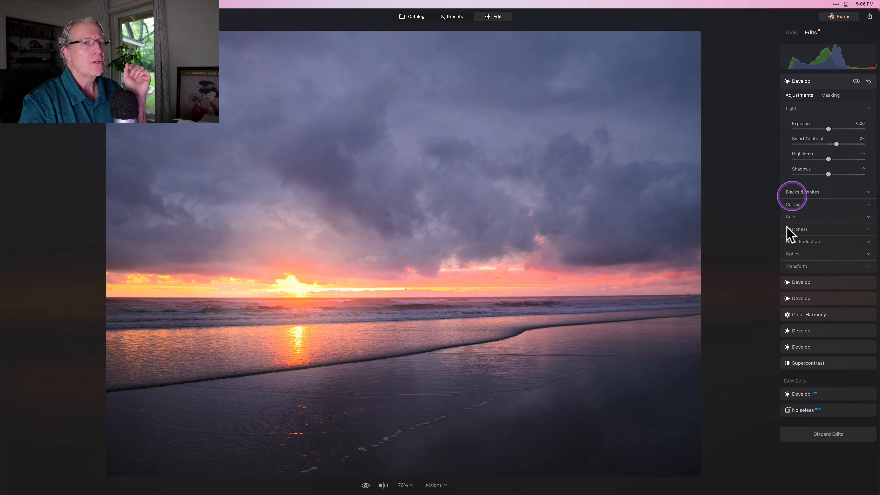
click(802, 298)
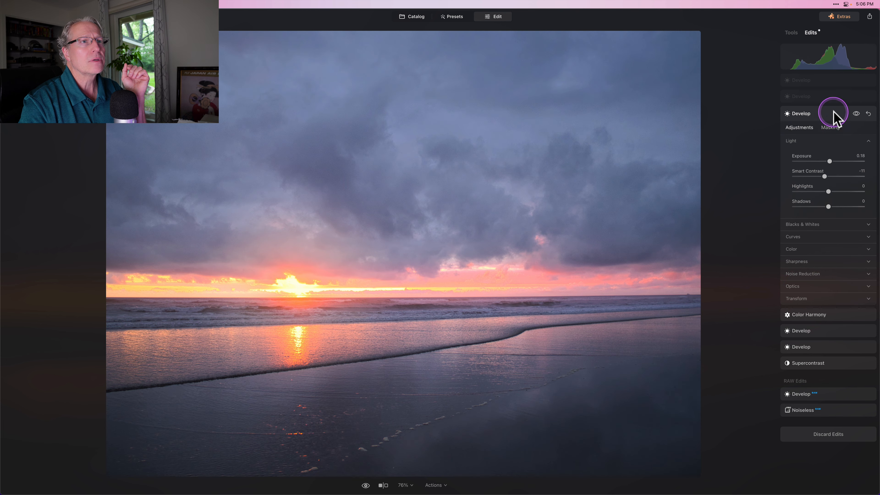
click(855, 114)
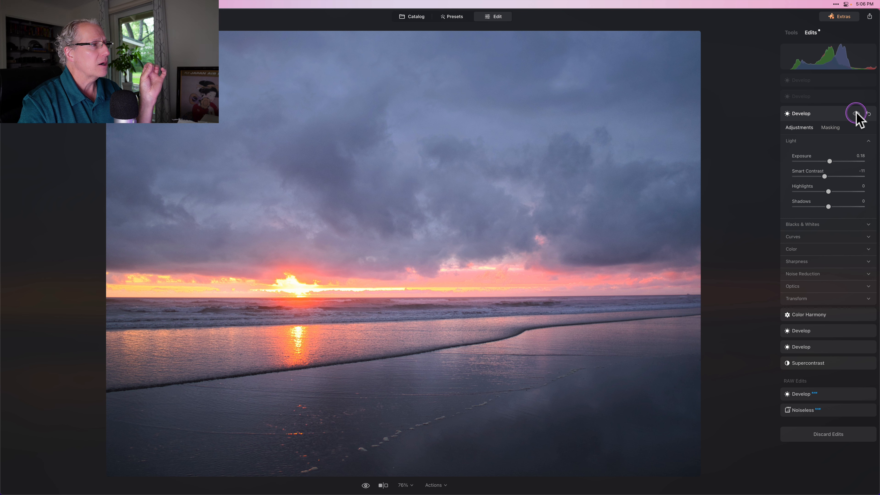
click(856, 113)
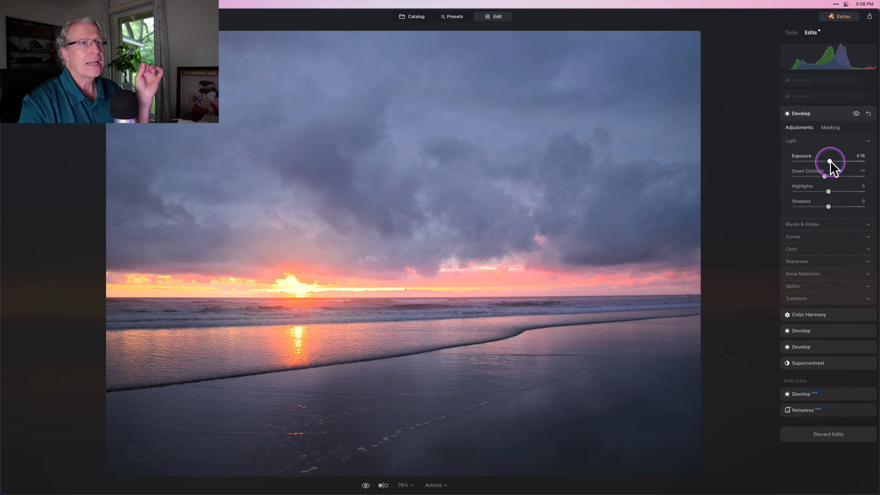
drag(829, 160, 828, 160)
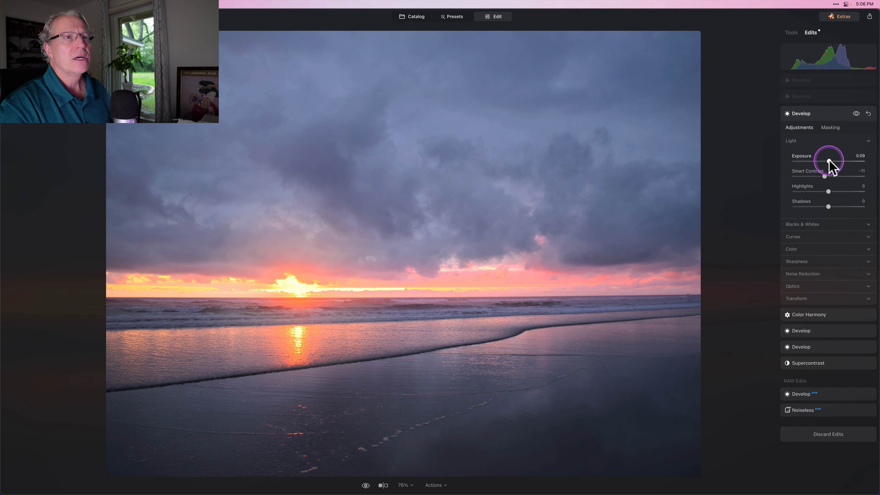
click(823, 115)
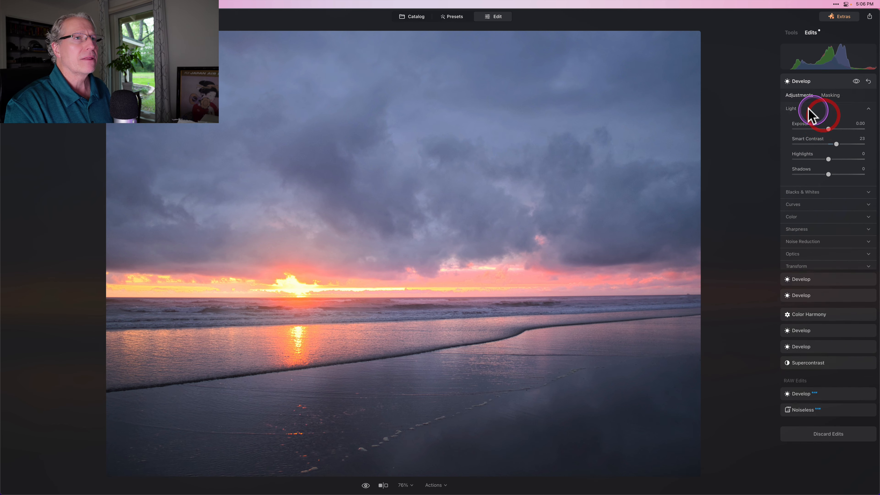
Step: Compare the original and edited photo by sweeping the before/after divider across the image, and leave the comparison
click(799, 39)
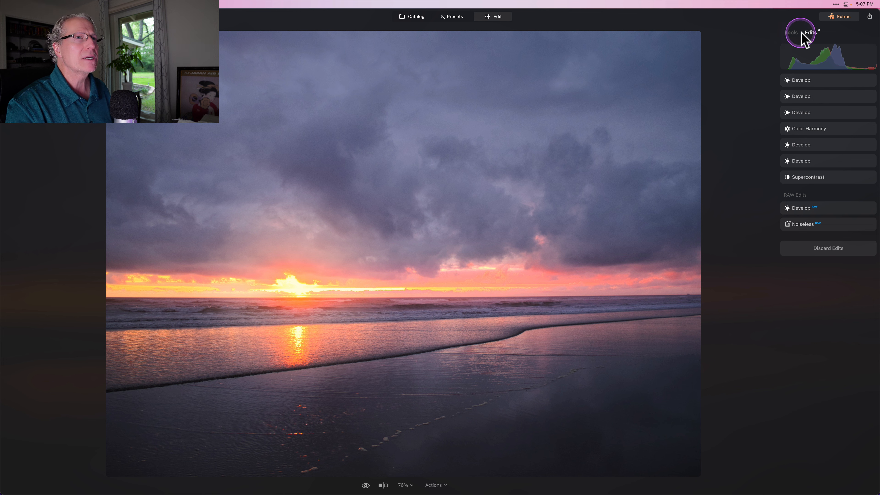
click(790, 33)
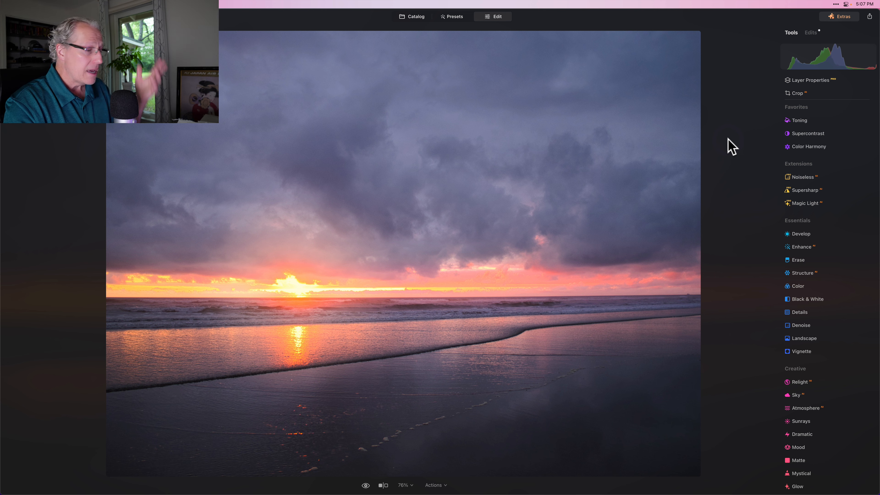
click(383, 485)
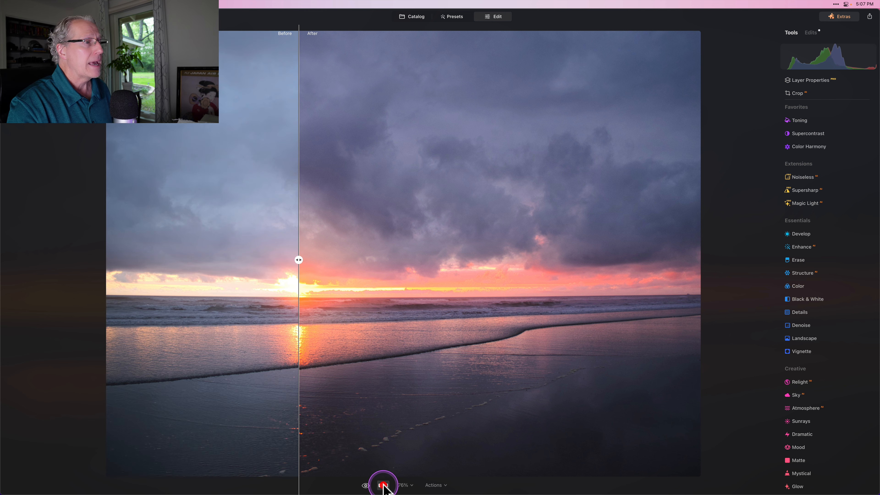
drag(299, 260, 79, 253)
click(383, 485)
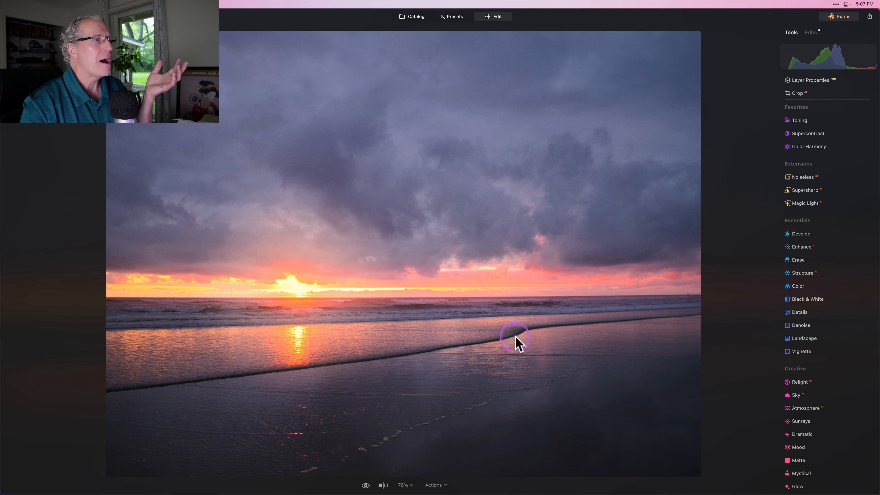
Step: Review the light settings of the latest Develop edit, and reopen the inverted-mask Develop edit from the applied edits
click(814, 33)
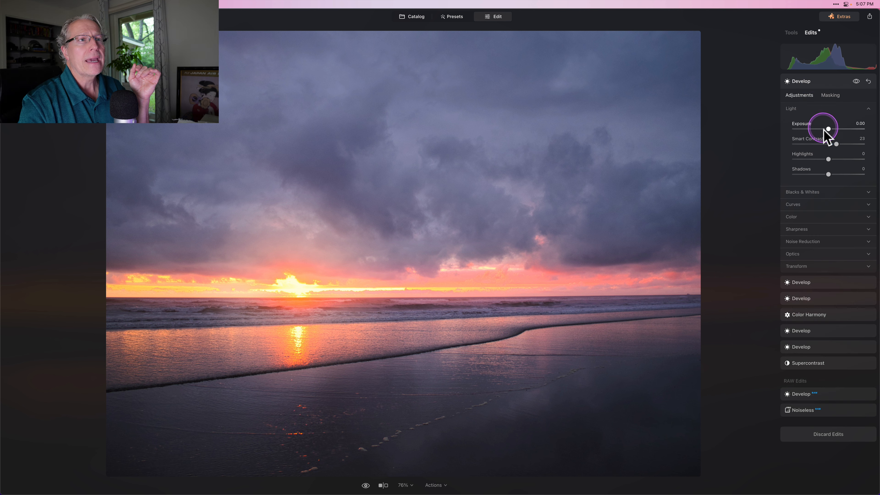
drag(834, 142, 833, 144)
drag(828, 173, 833, 176)
click(805, 284)
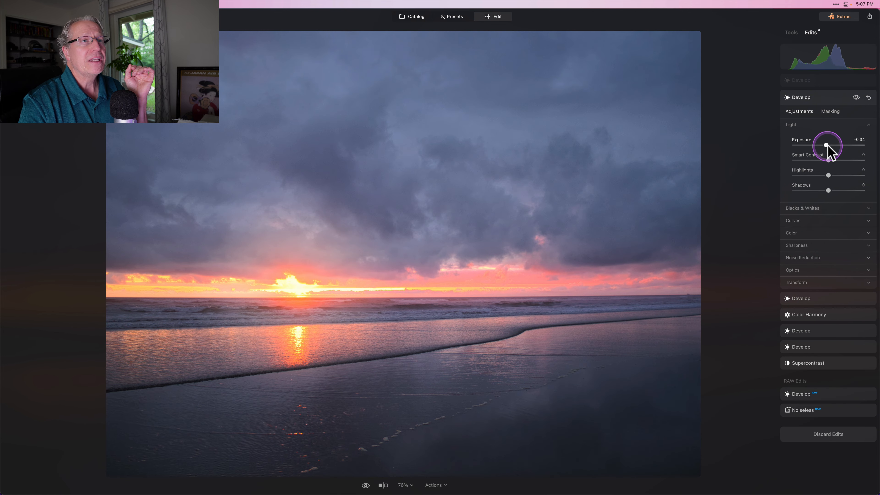
Step: Raise the Exposure of the inverted-mask Develop edit slightly to brighten the surroundings, and return to the list of editing tools
drag(826, 144, 828, 146)
click(791, 32)
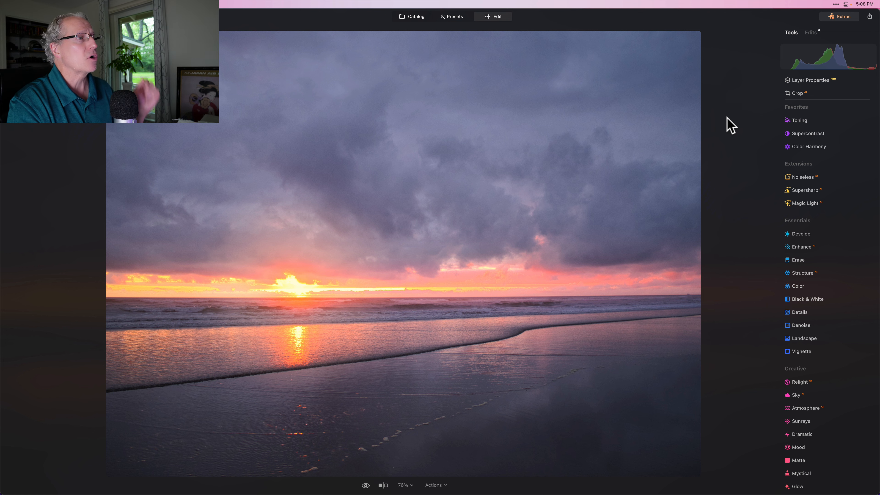
Step: Compare the finished photo with the original, using the full-image before view and the split before/after divider, and return to the edited view
key(backslash)
key(backslash)
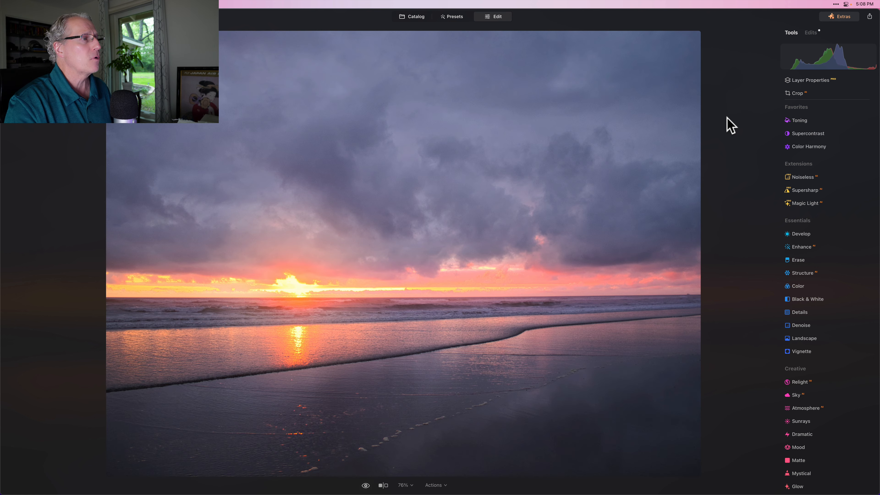
click(382, 485)
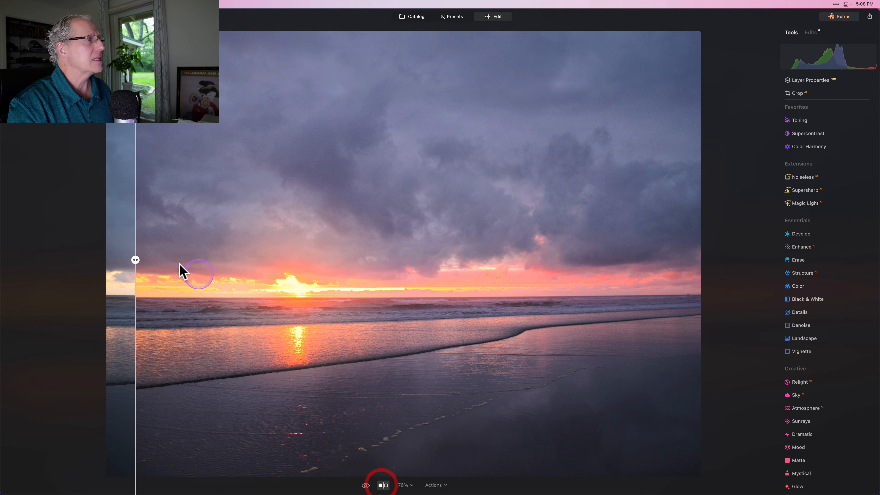
drag(134, 258, 169, 299)
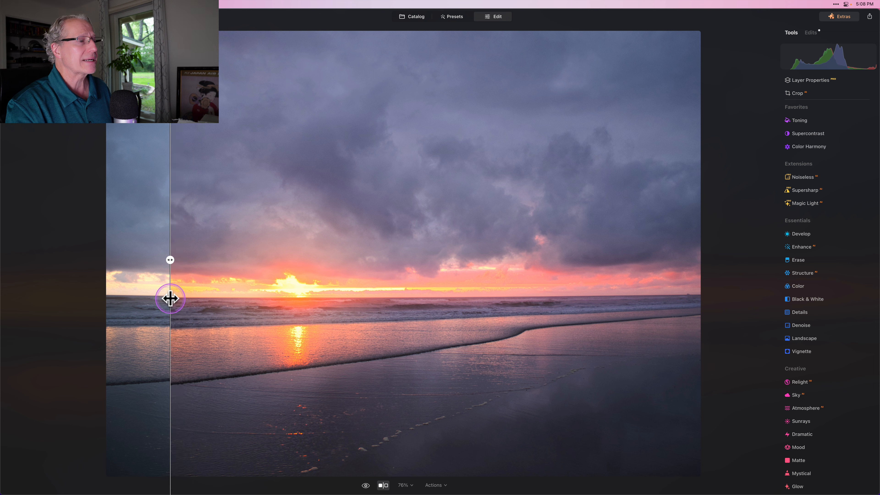
click(383, 485)
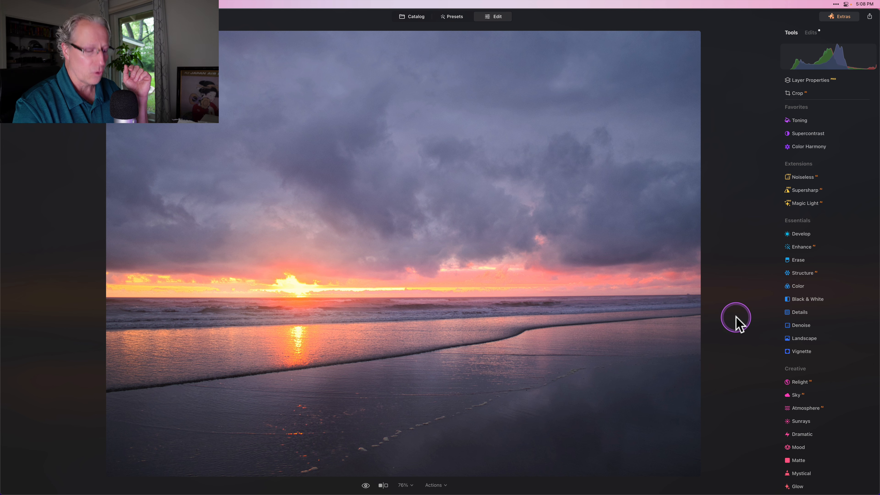
key(backslash)
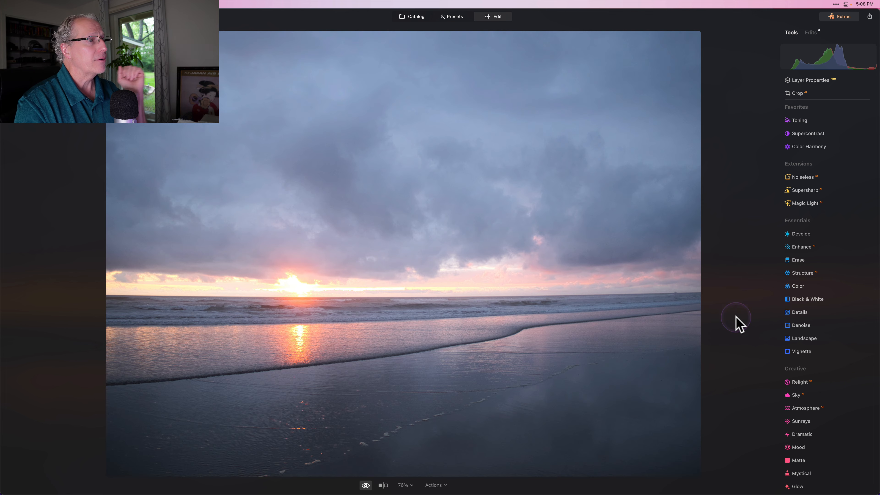
key(backslash)
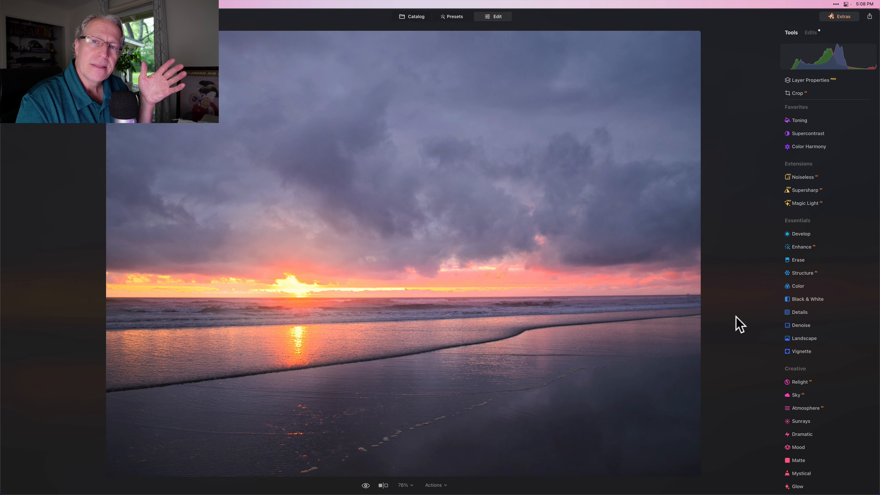